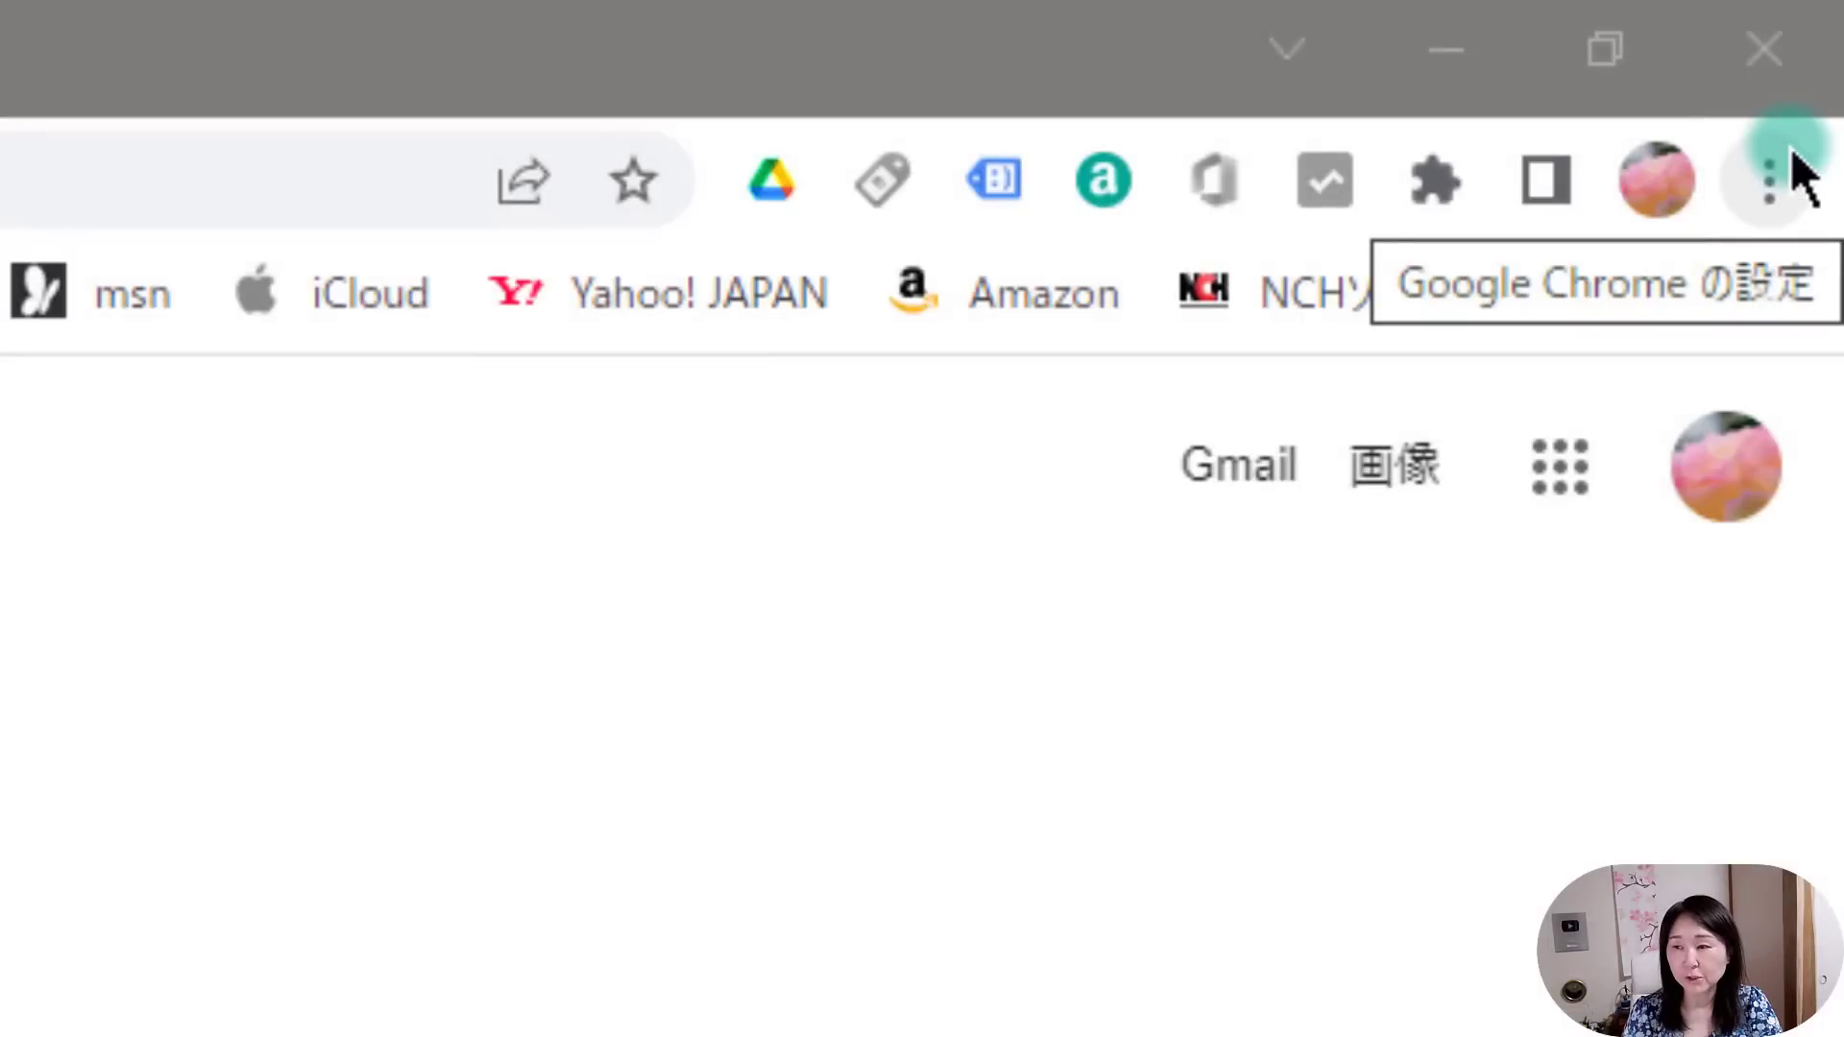
Open Chrome's Settings and go to the 自動入力 (Autofill) page with passwords, payments and addresses.
{"action": "left_click", "coordinate": [1789, 153]}
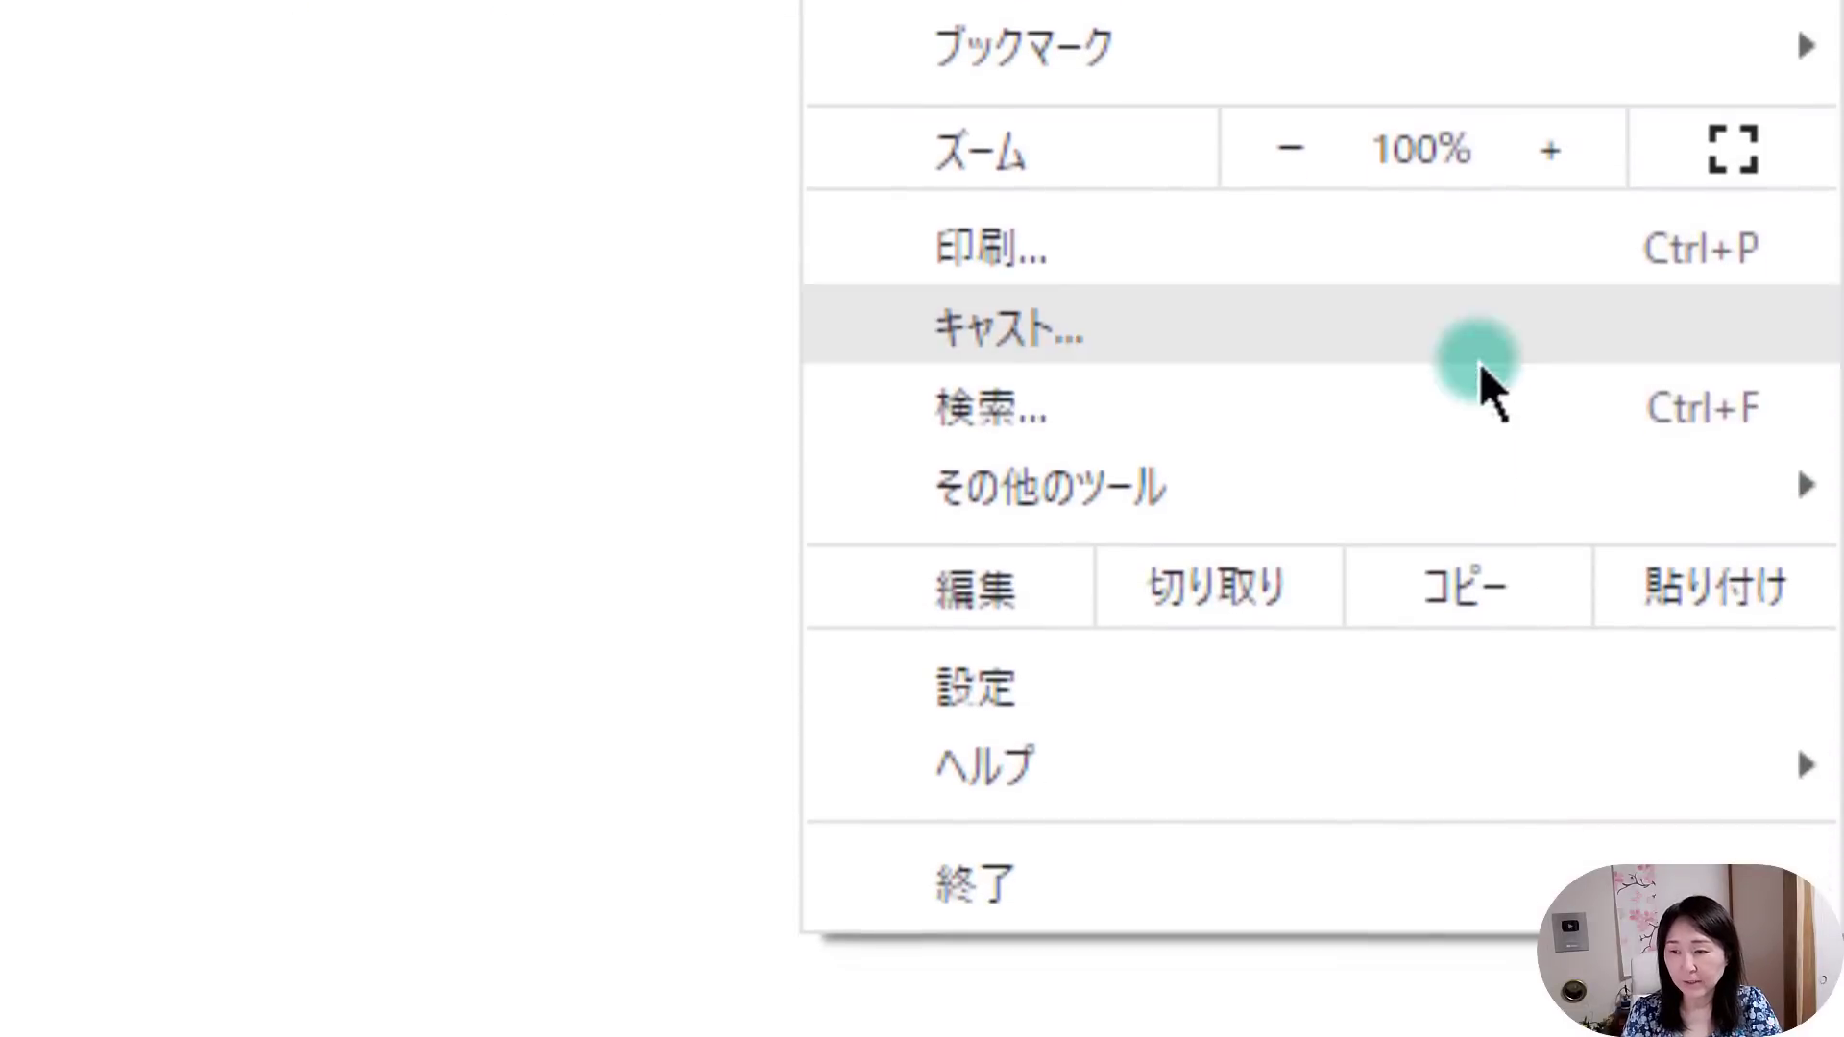
{"action": "left_click", "coordinate": [1398, 686]}
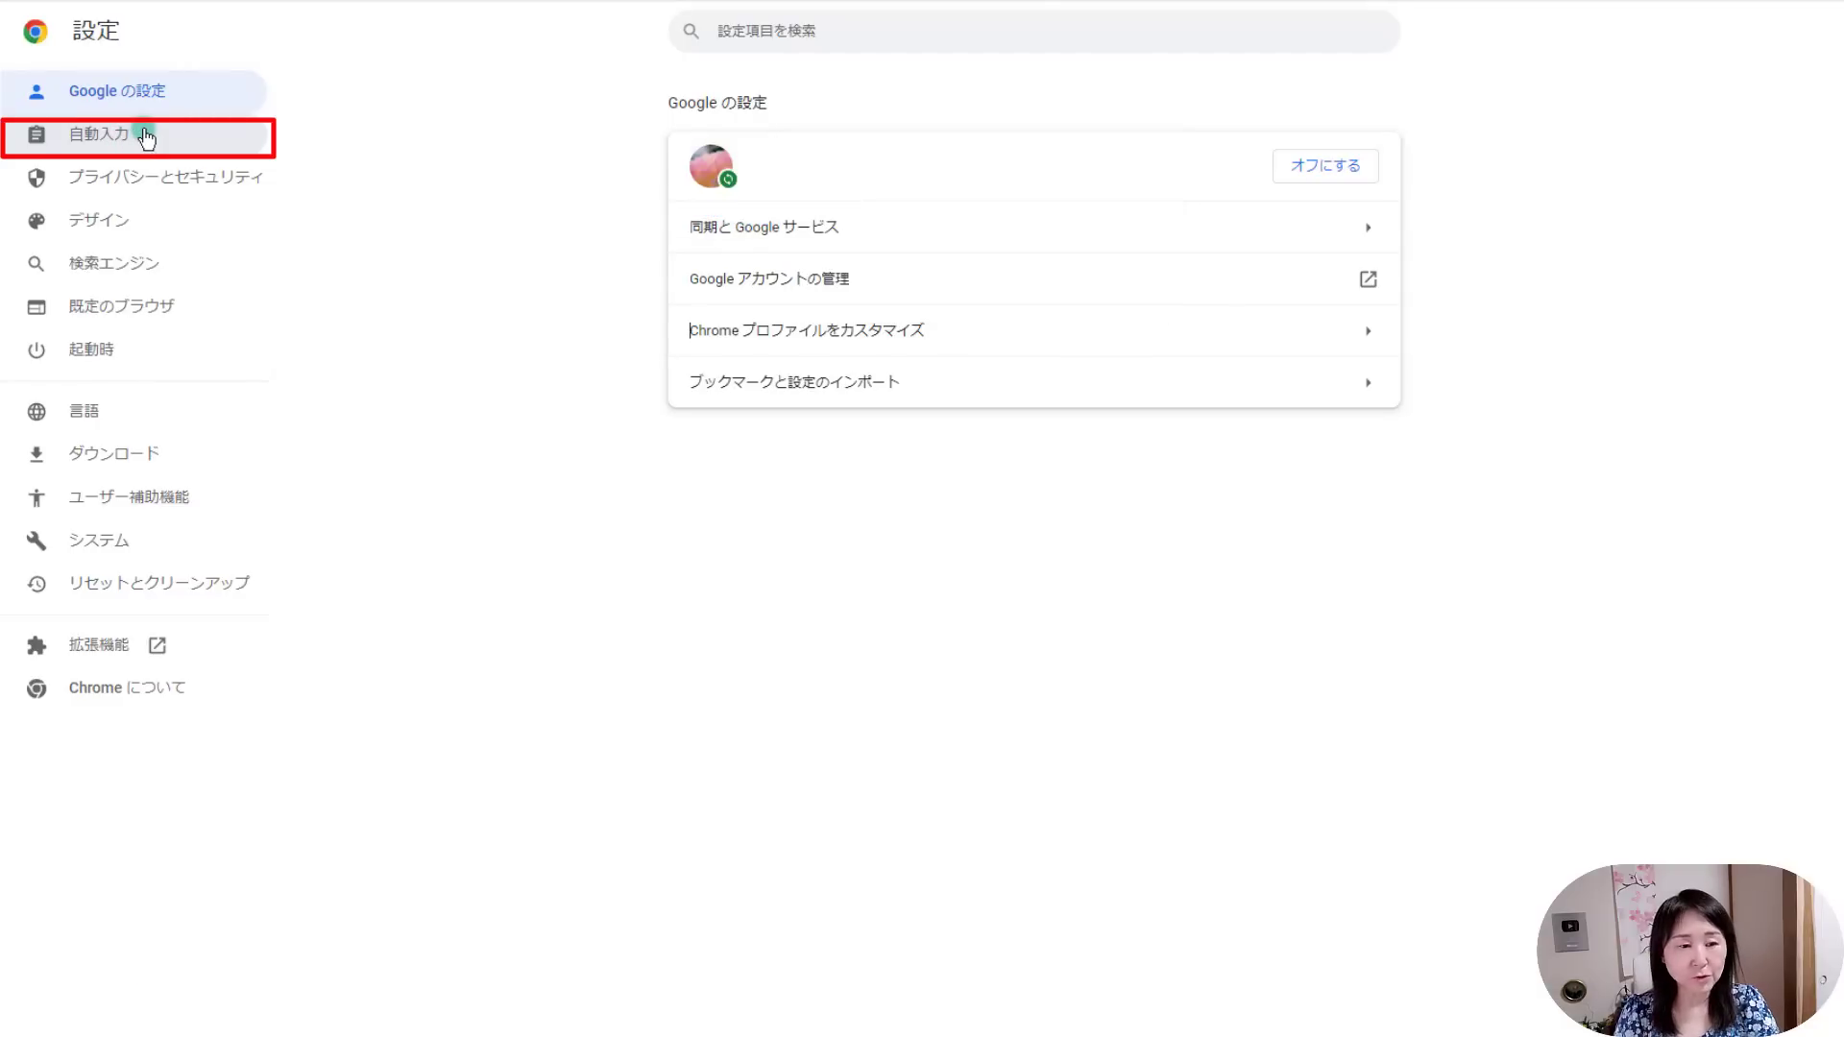
{"action": "left_click", "coordinate": [146, 136]}
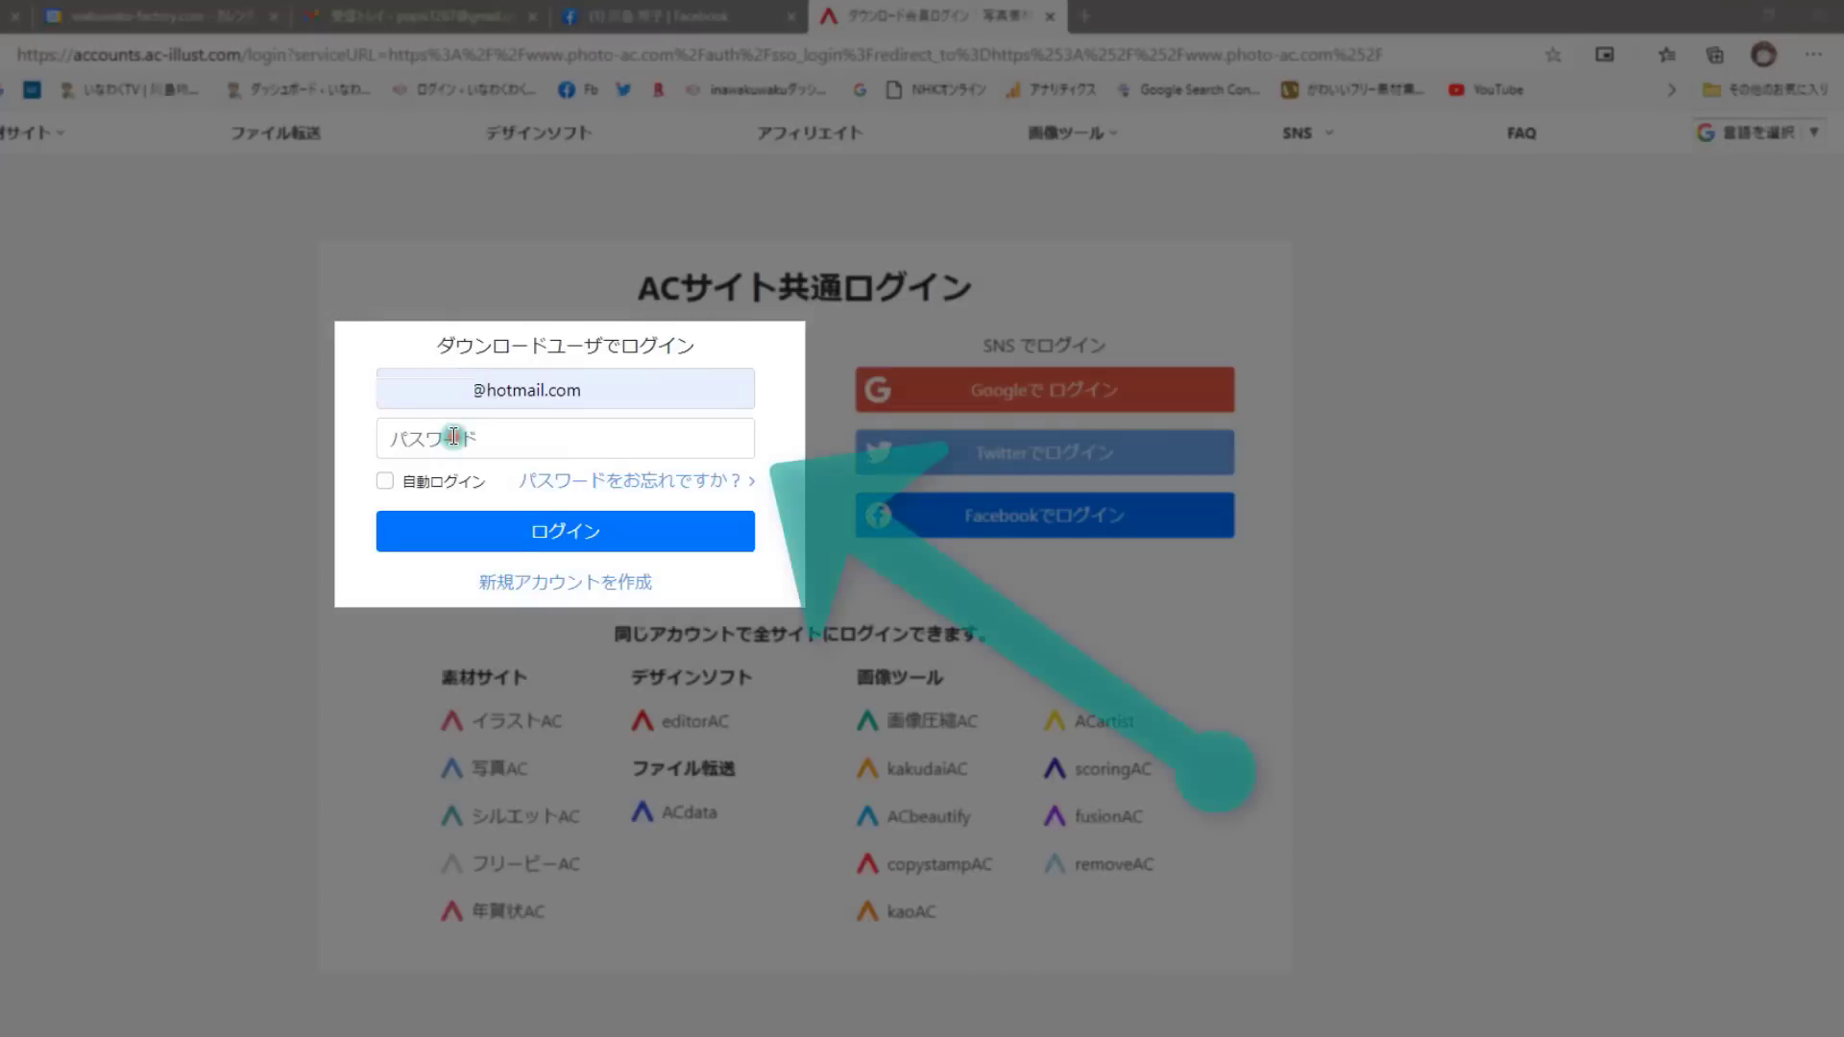
Enter the accounts.ac-illust.com login password and save it with the Edge popup's 保存 button.
{"action": "left_click", "coordinate": [470, 435]}
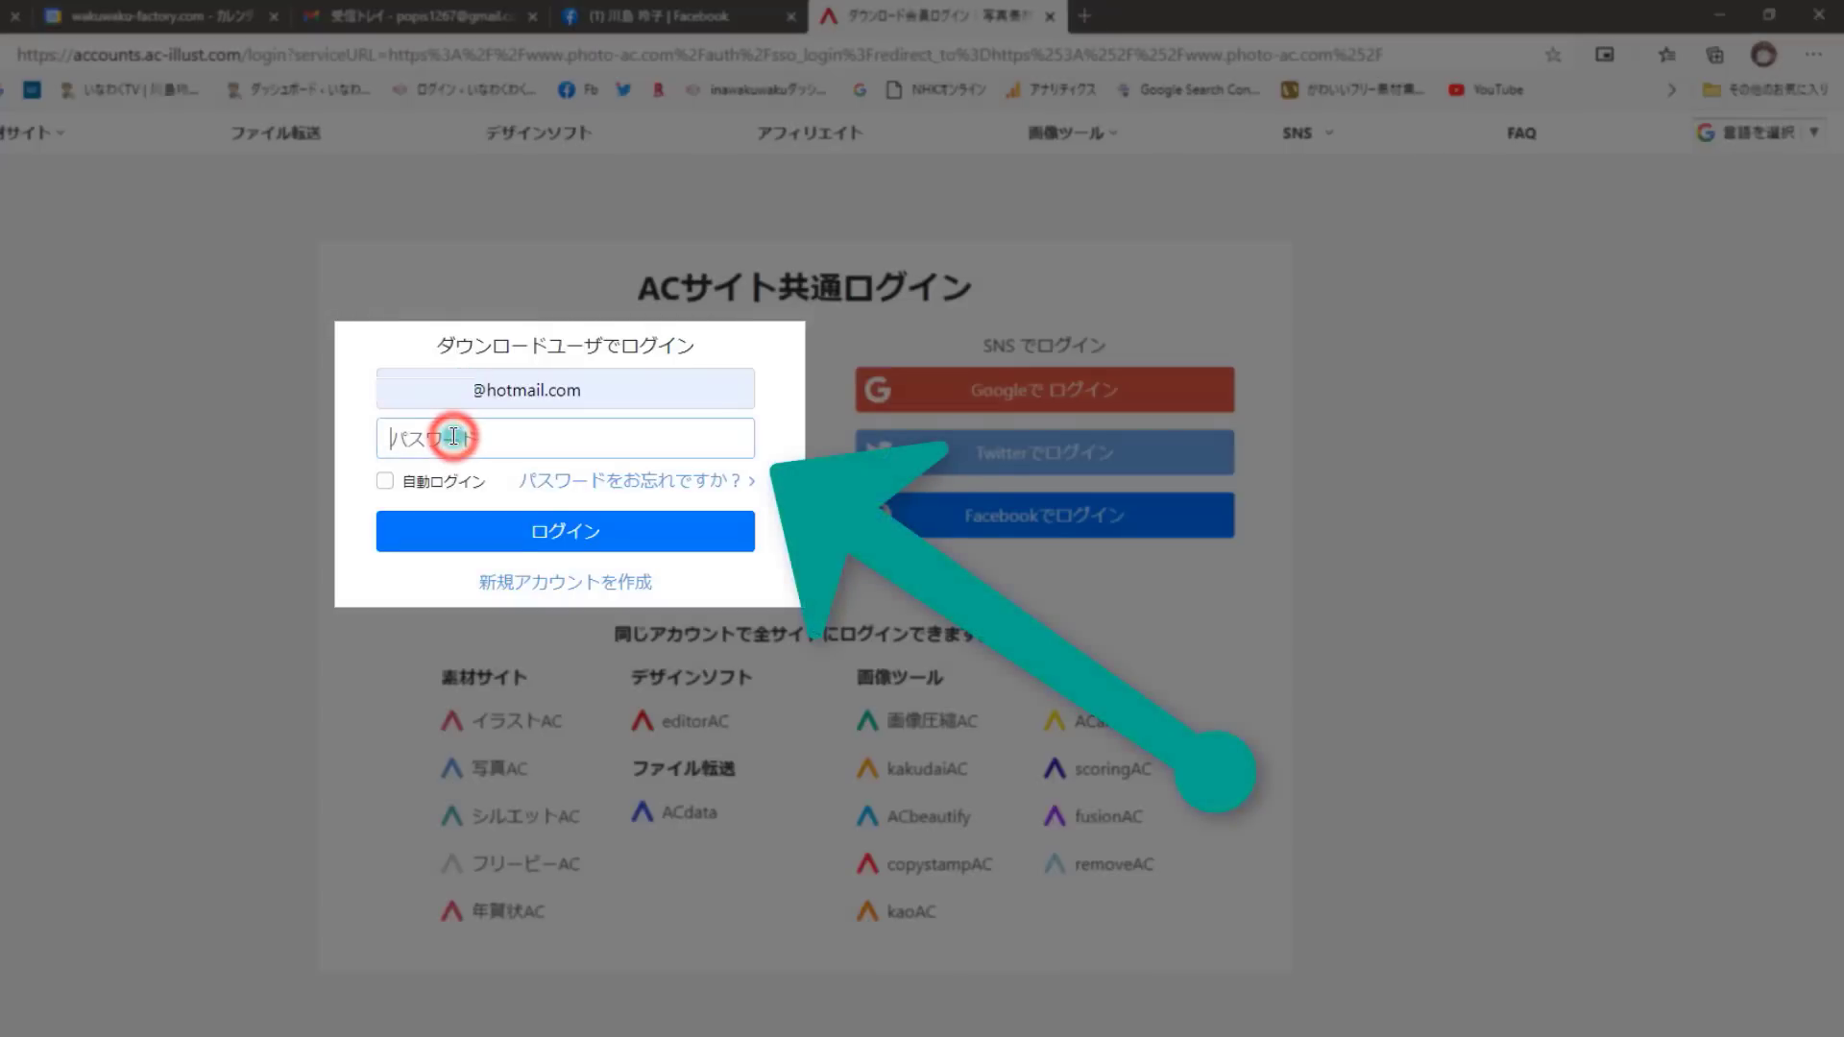
{"action": "type", "text": "*****"}
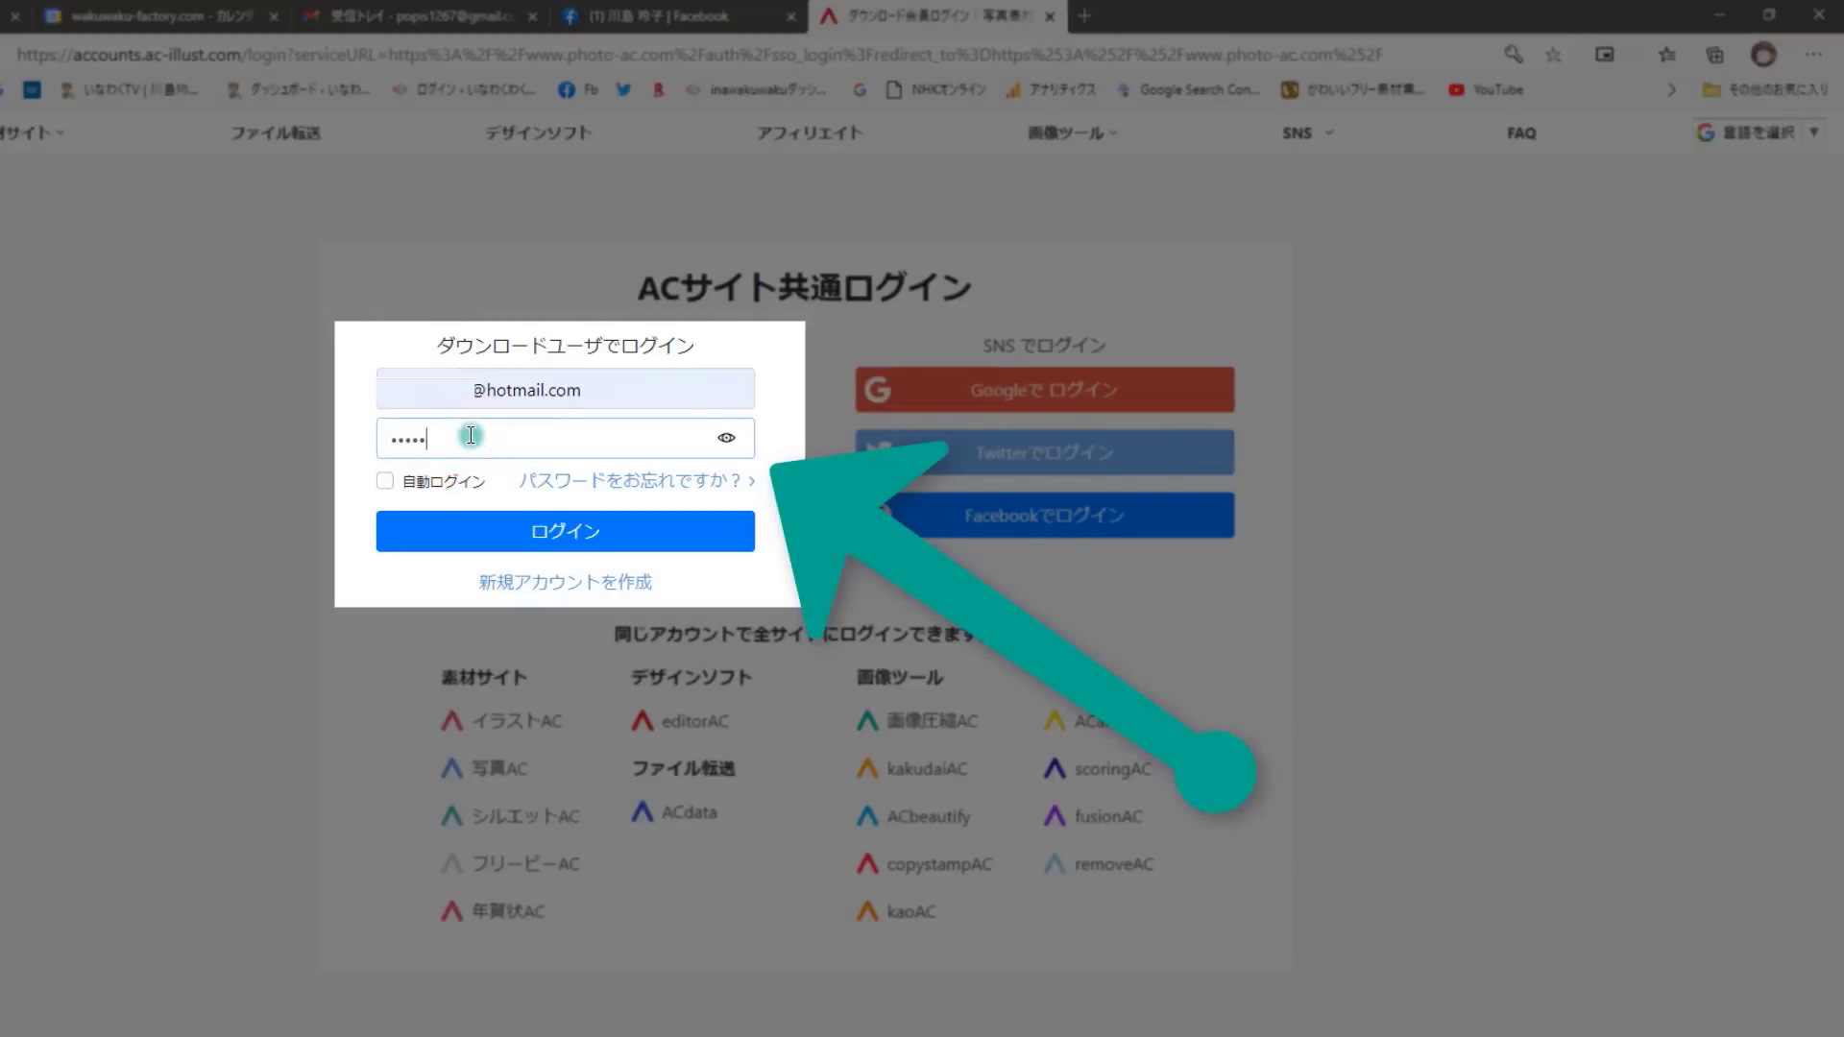
{"action": "type", "text": "*"}
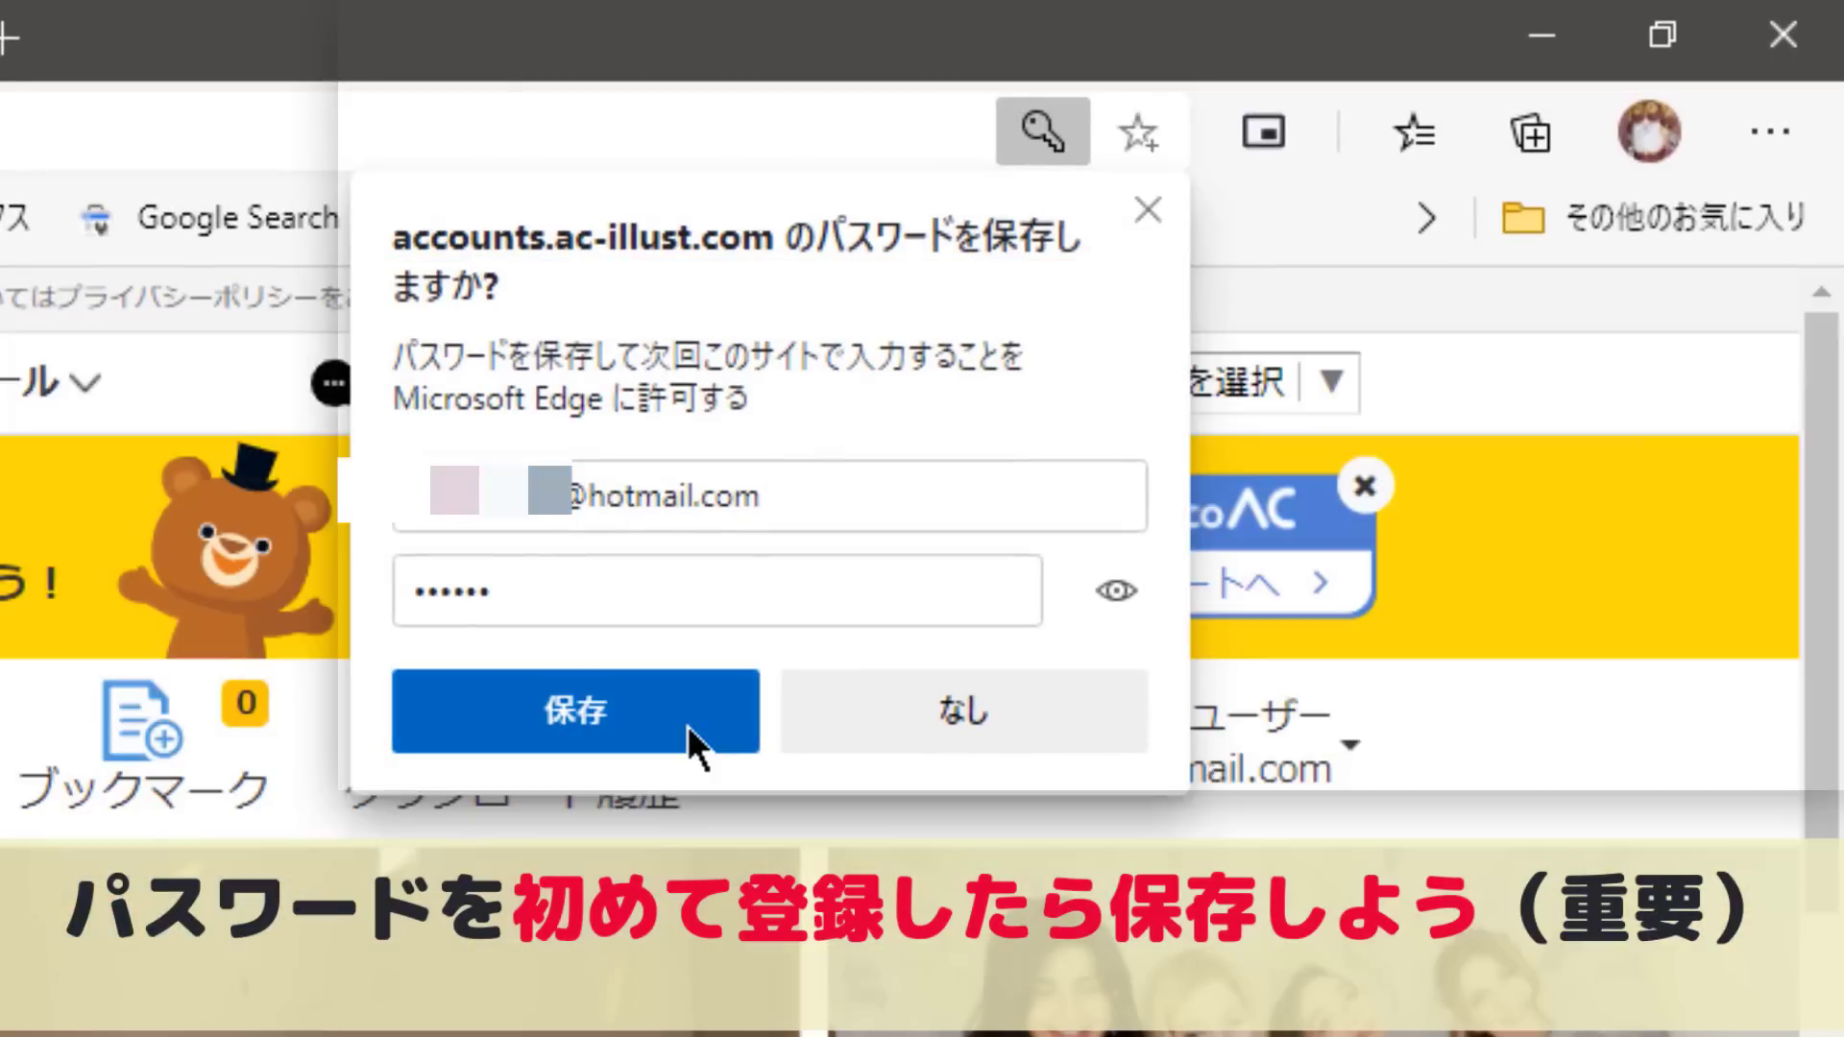
{"action": "left_click", "coordinate": [687, 724]}
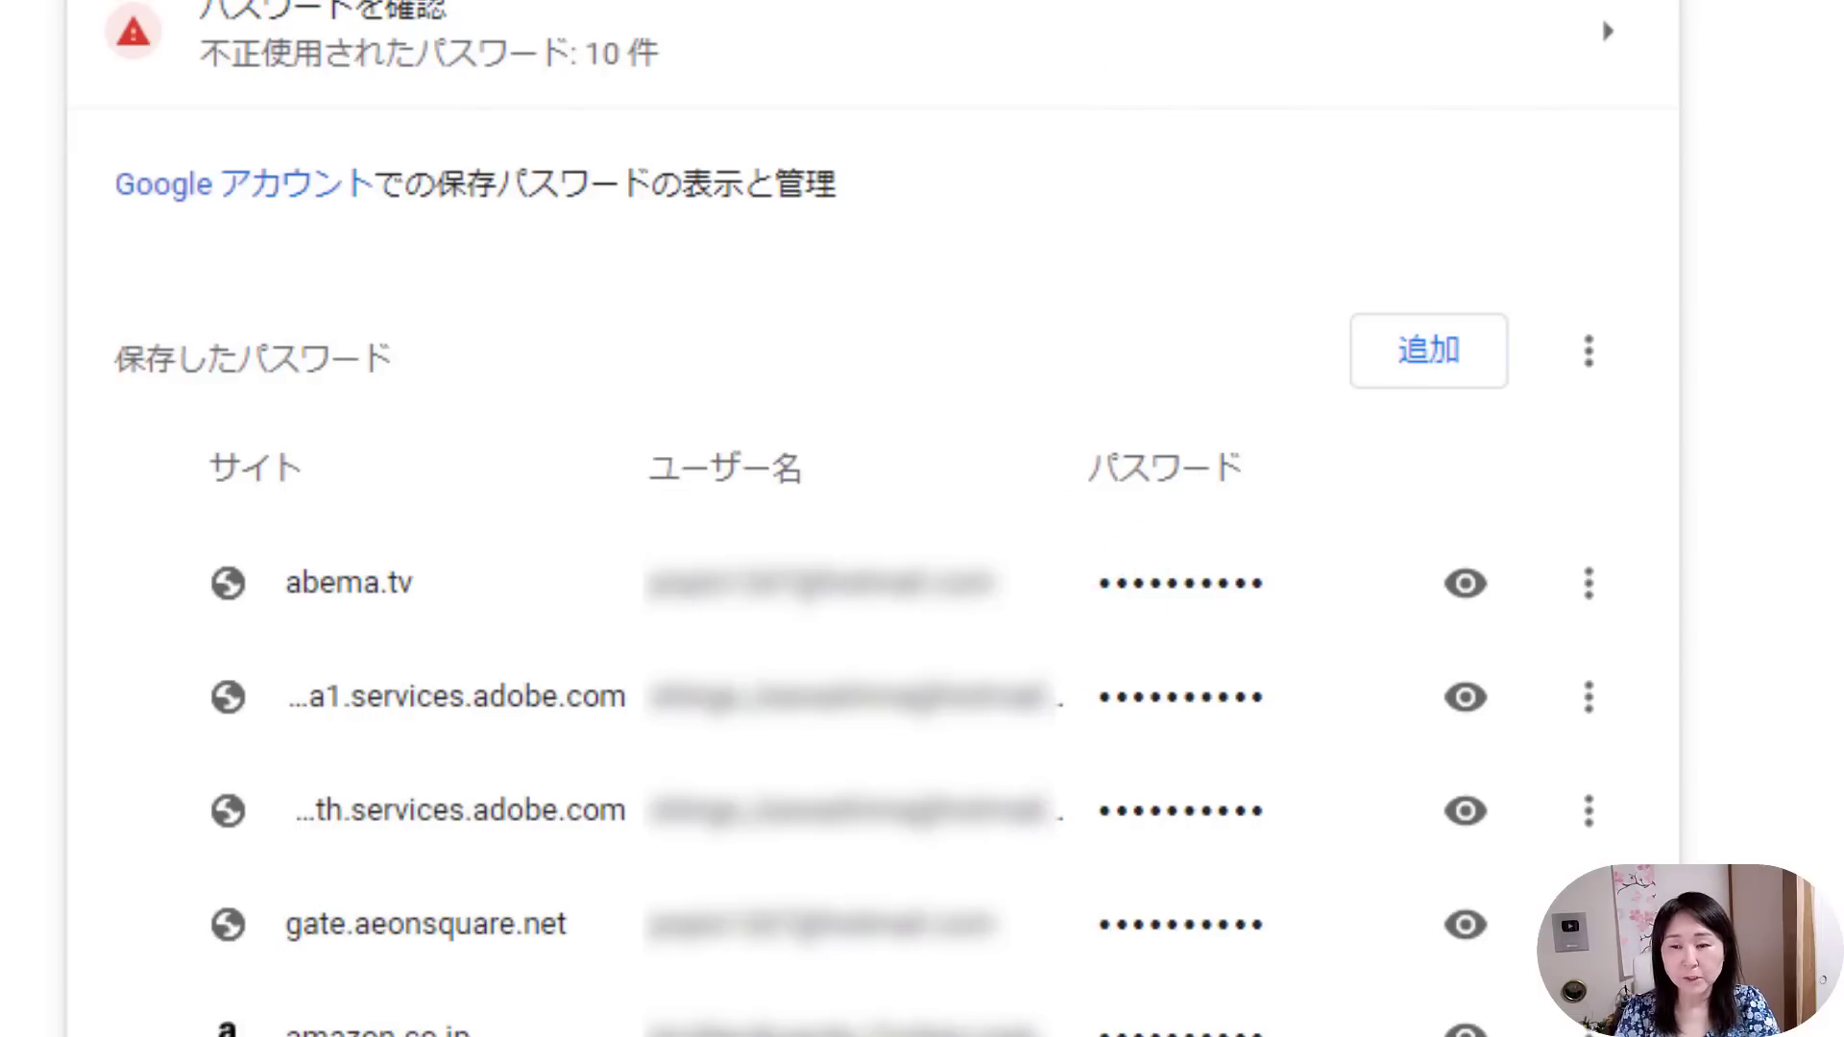
{"action": "scroll", "coordinate": [1489, 105], "scroll_direction": "up", "scroll_amount": 5}
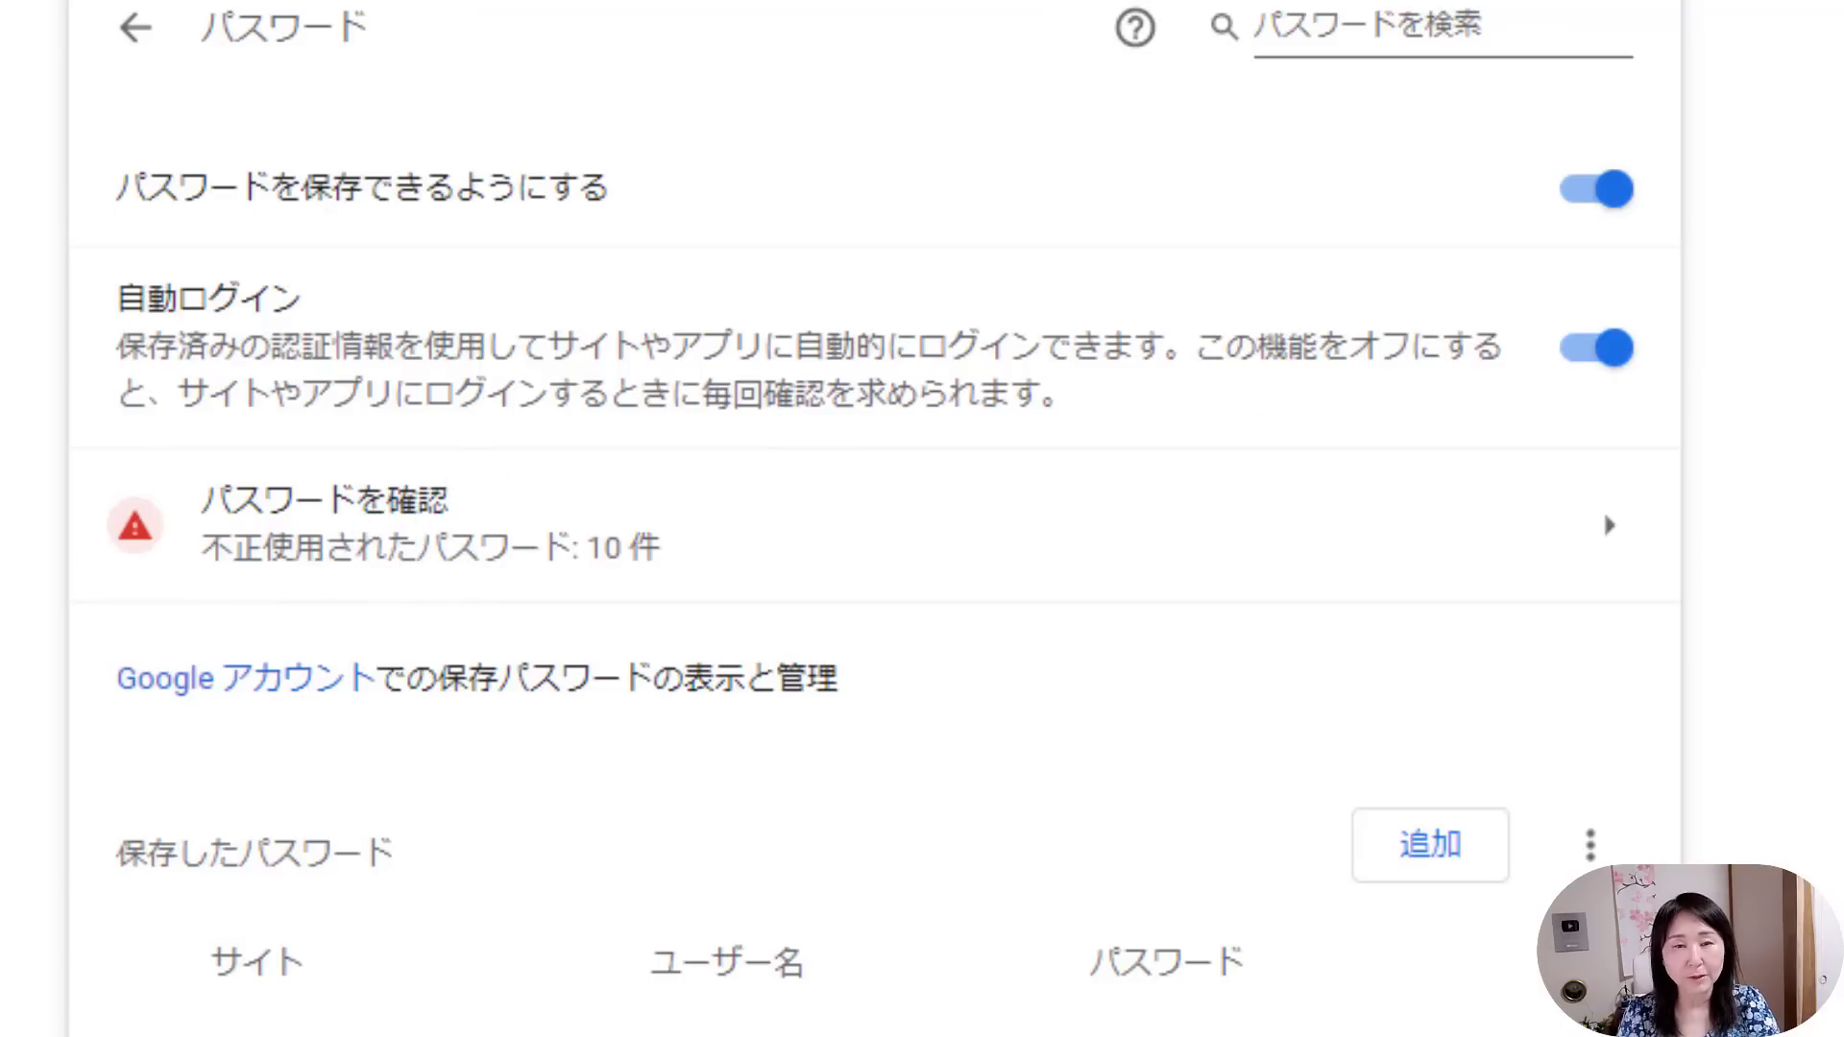
{"action": "scroll", "coordinate": [864, 518], "scroll_direction": "down", "scroll_amount": 5}
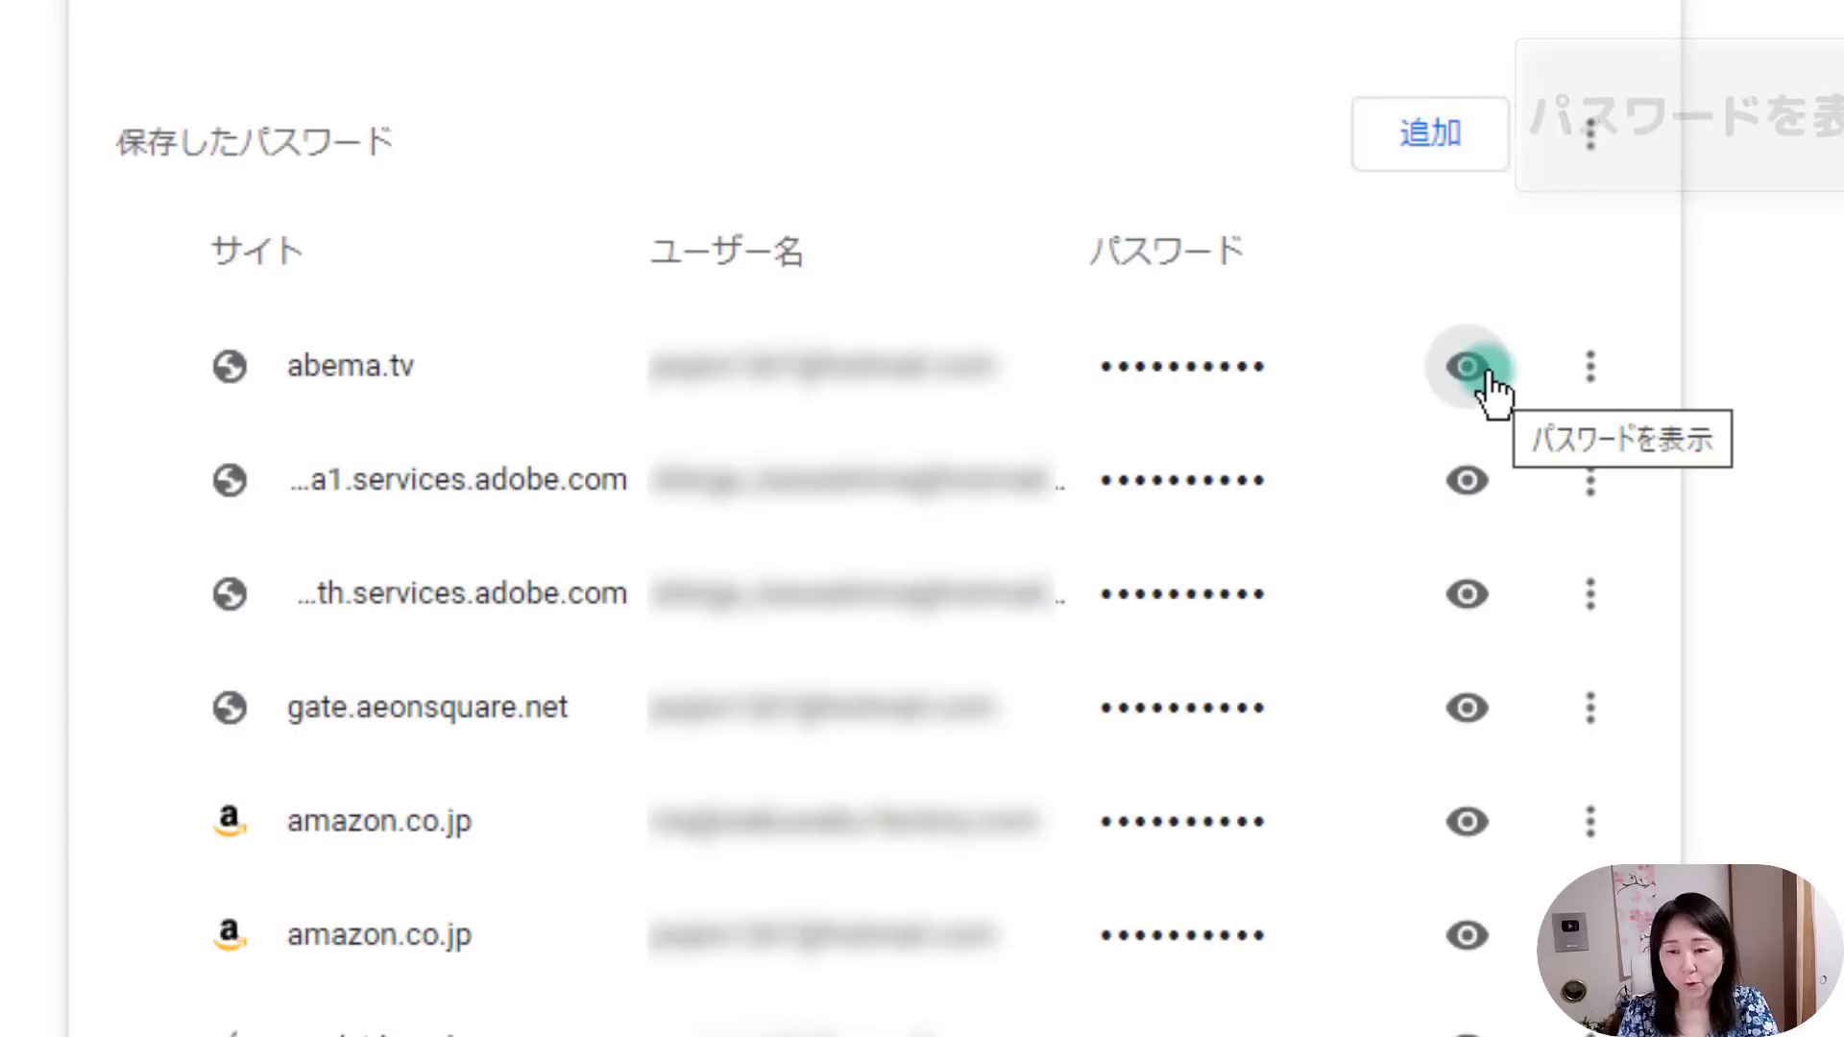
Show the abema.tv saved password in plain text, confirming with the Windows PIN.
{"action": "left_click", "coordinate": [1488, 376]}
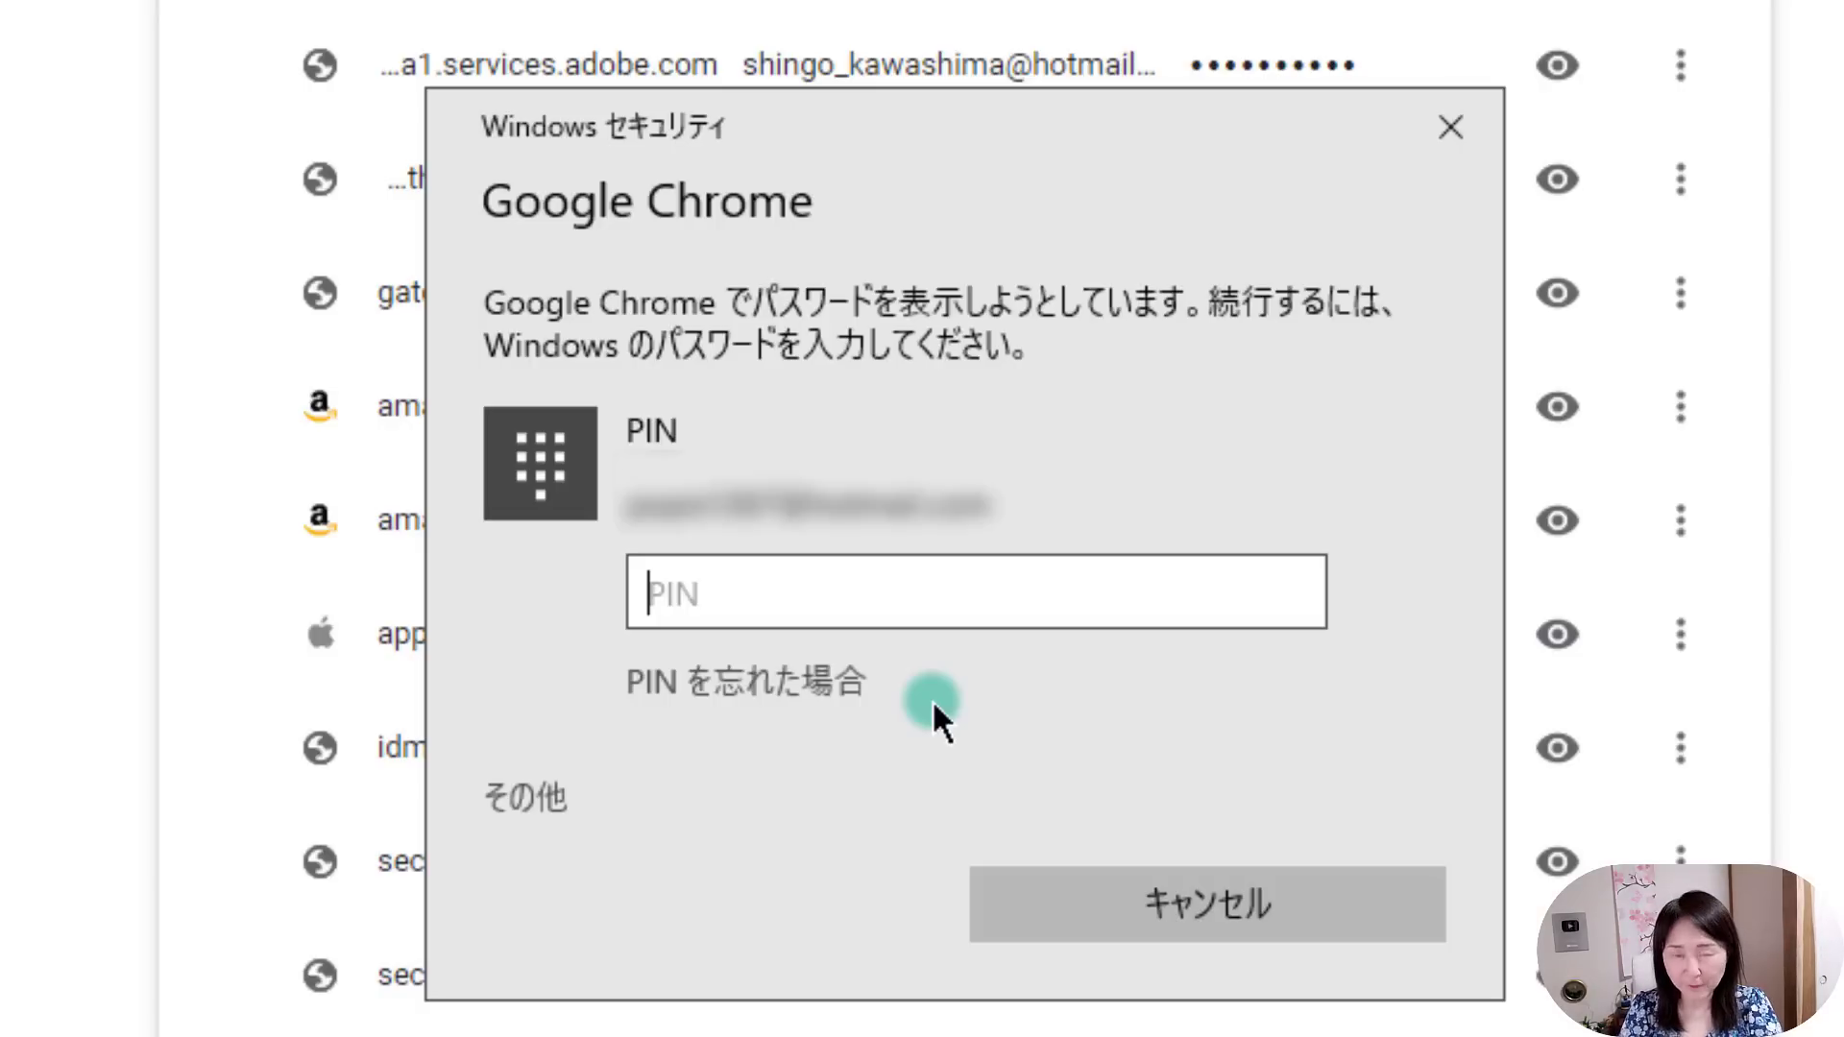
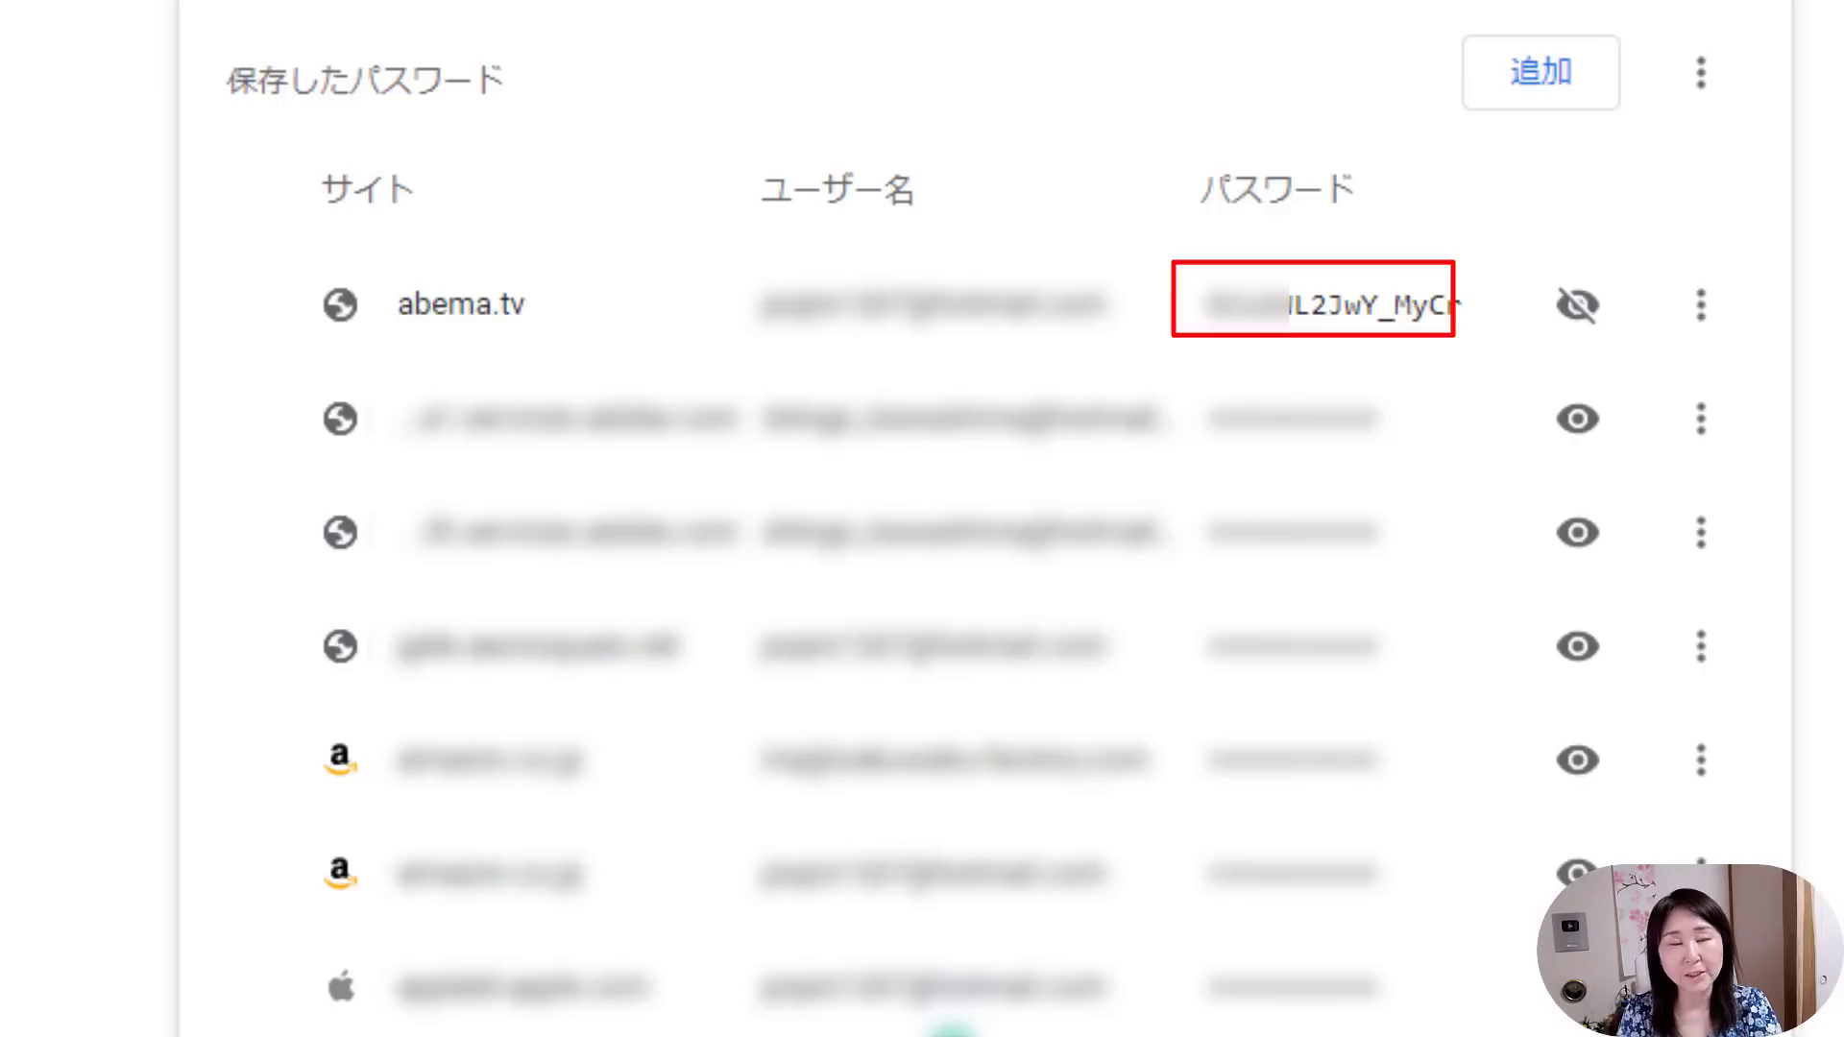
Reveal the second entry's Adobe services password and select the top rows of the list.
{"action": "left_click", "coordinate": [1702, 307]}
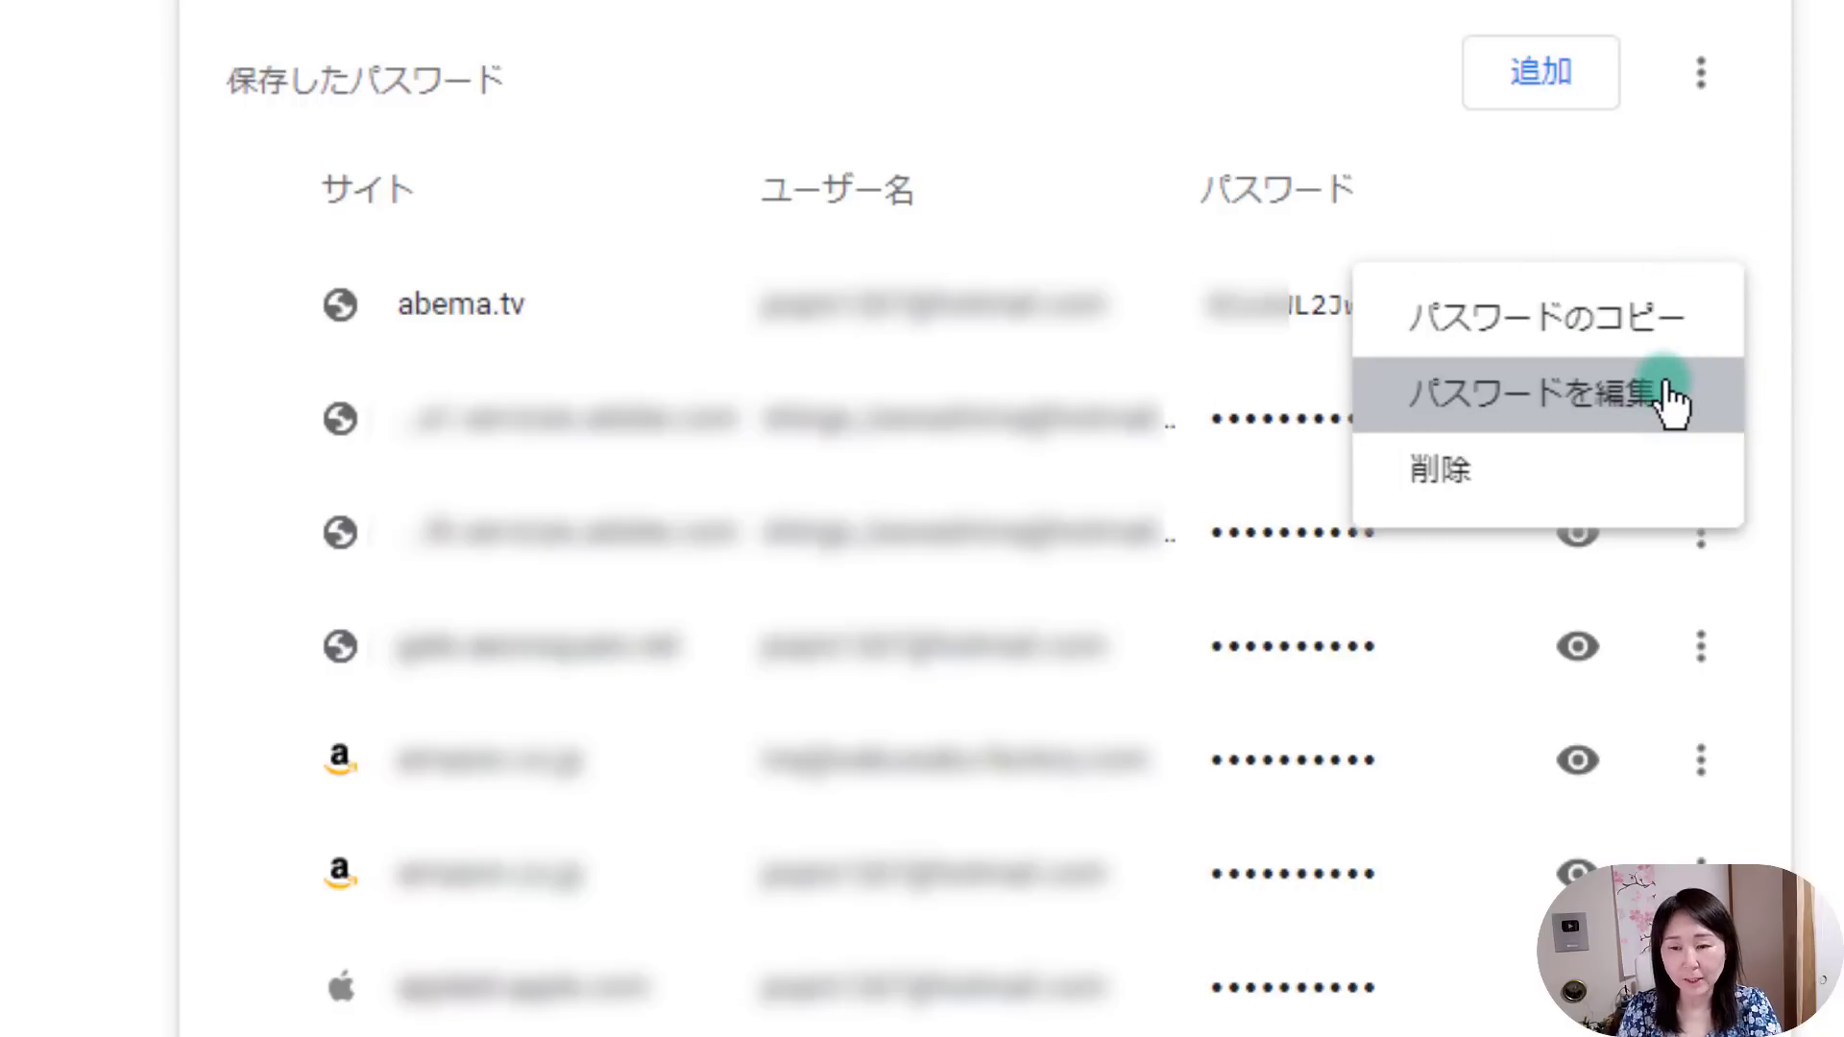
{"action": "left_click", "coordinate": [1543, 498]}
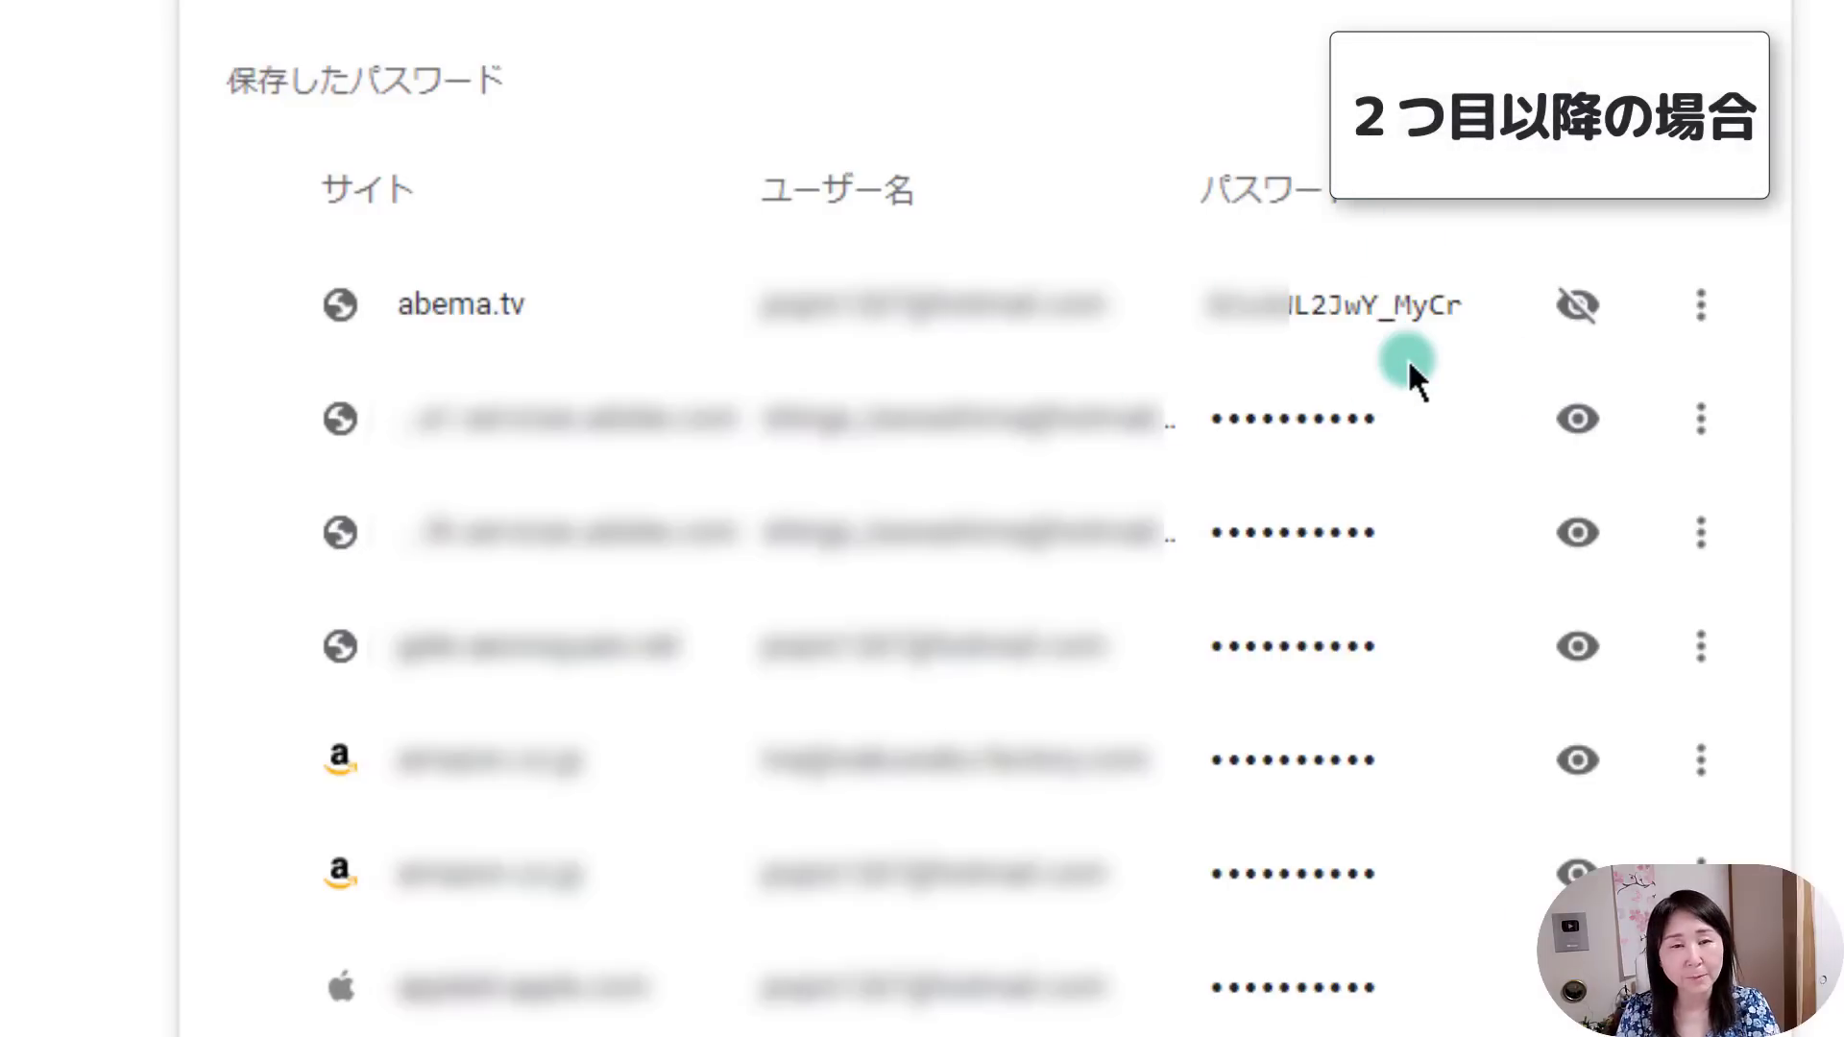
{"action": "left_click", "coordinate": [1575, 431]}
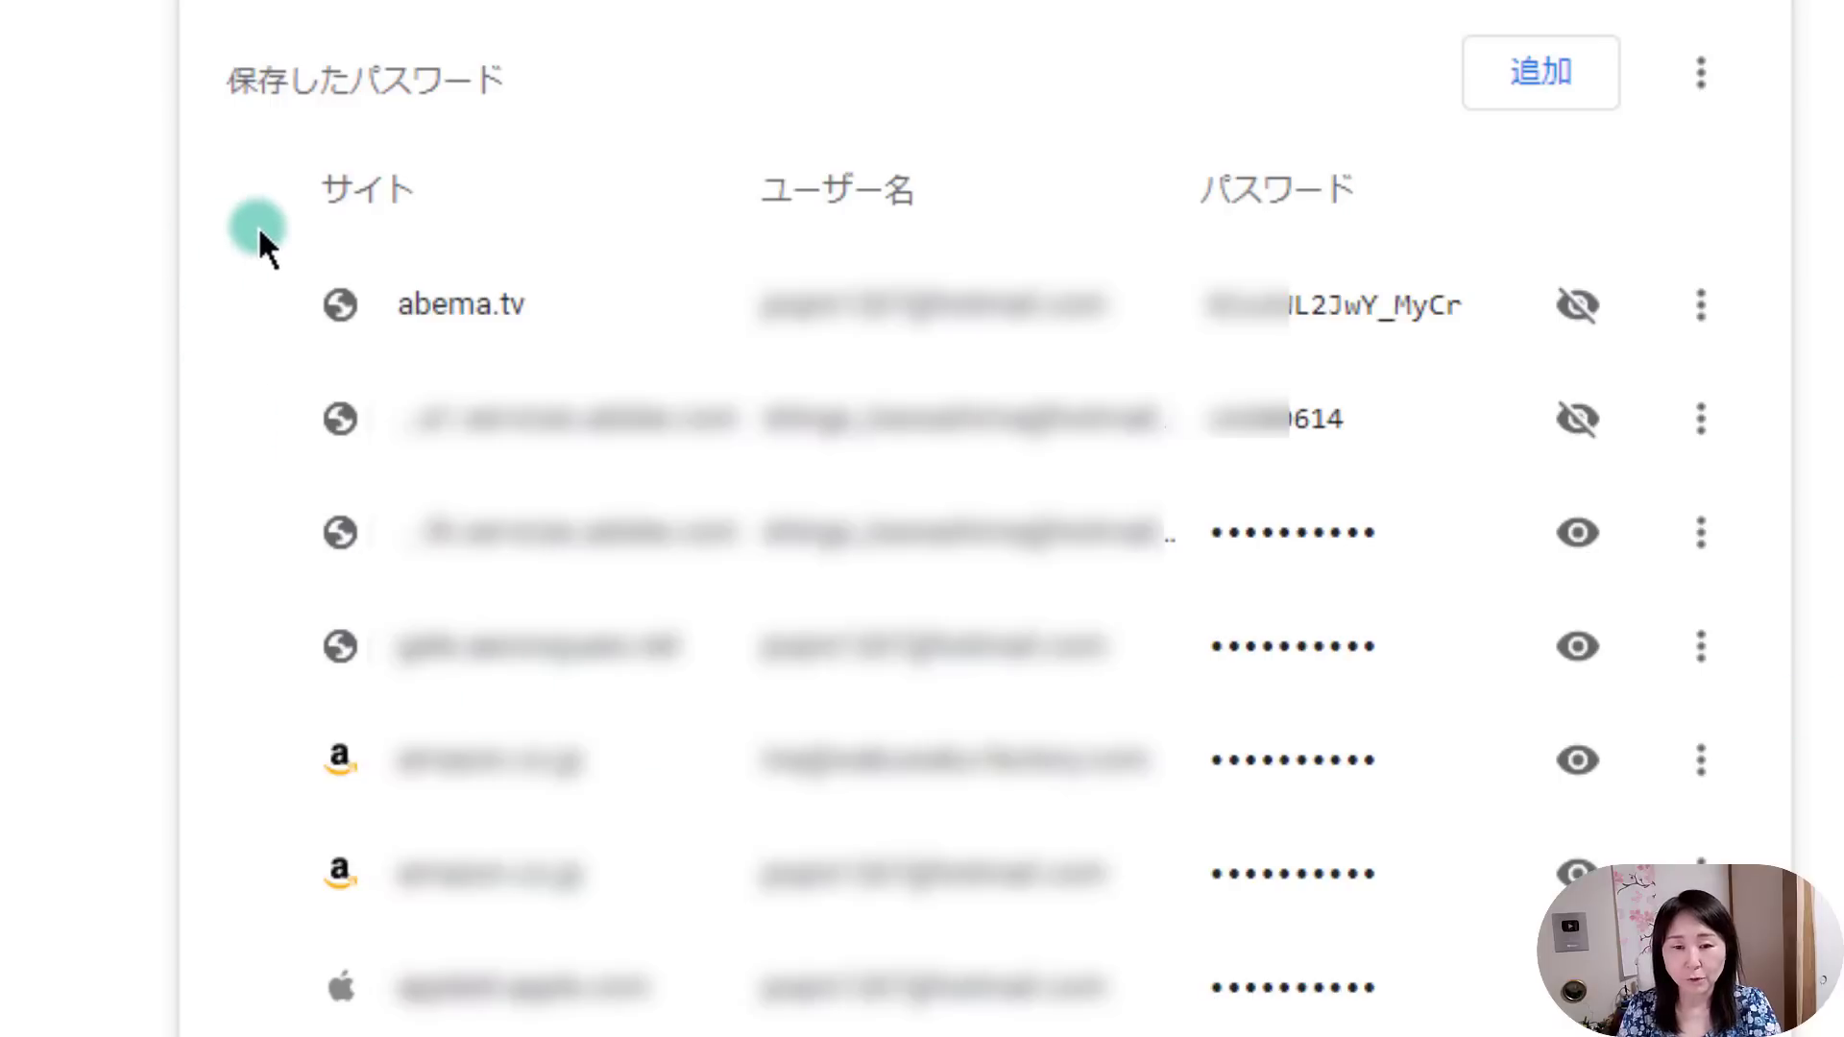
{"action": "mouse_move", "coordinate": [272, 233]}
{"action": "left_mouse_down"}
{"action": "mouse_move", "coordinate": [415, 523]}
{"action": "mouse_move", "coordinate": [854, 1035]}
{"action": "left_mouse_up"}
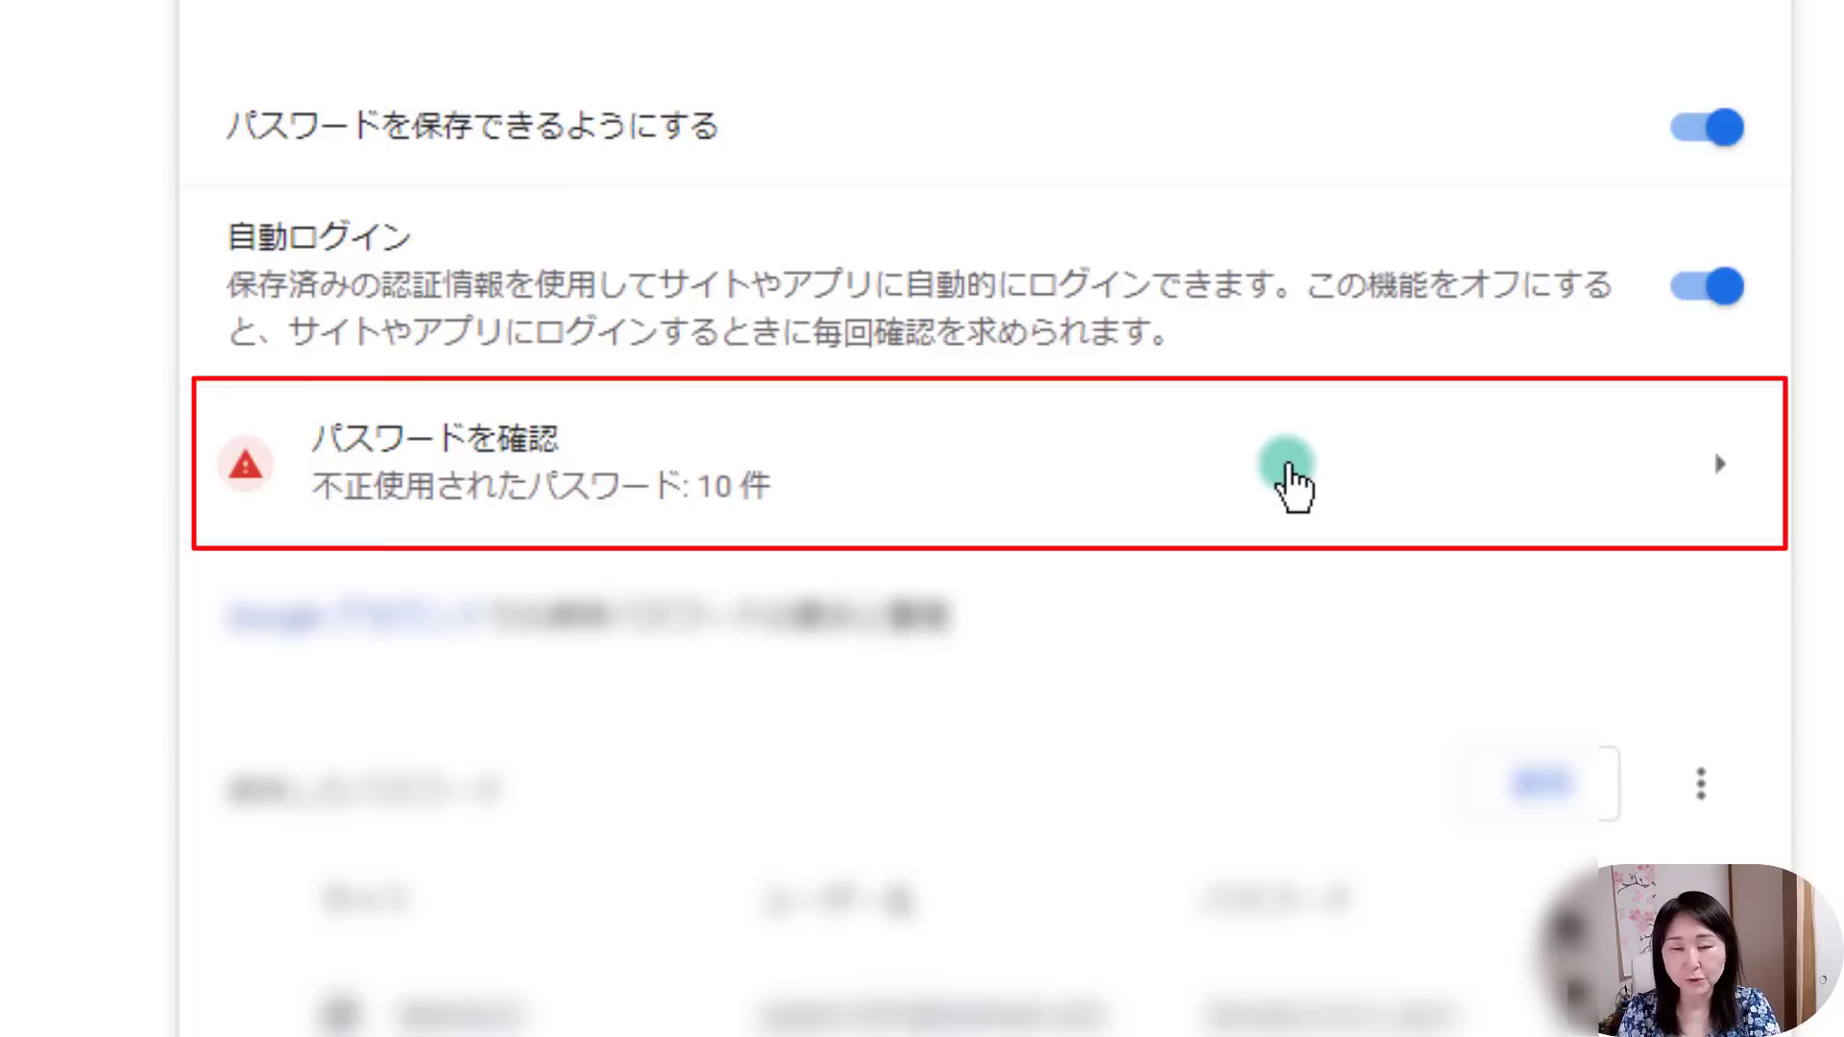
Run the password check (10 compromised, 66 weak) and start changing the leaked basket.step.rakuten.co.jp password.
{"action": "left_click", "coordinate": [1288, 469]}
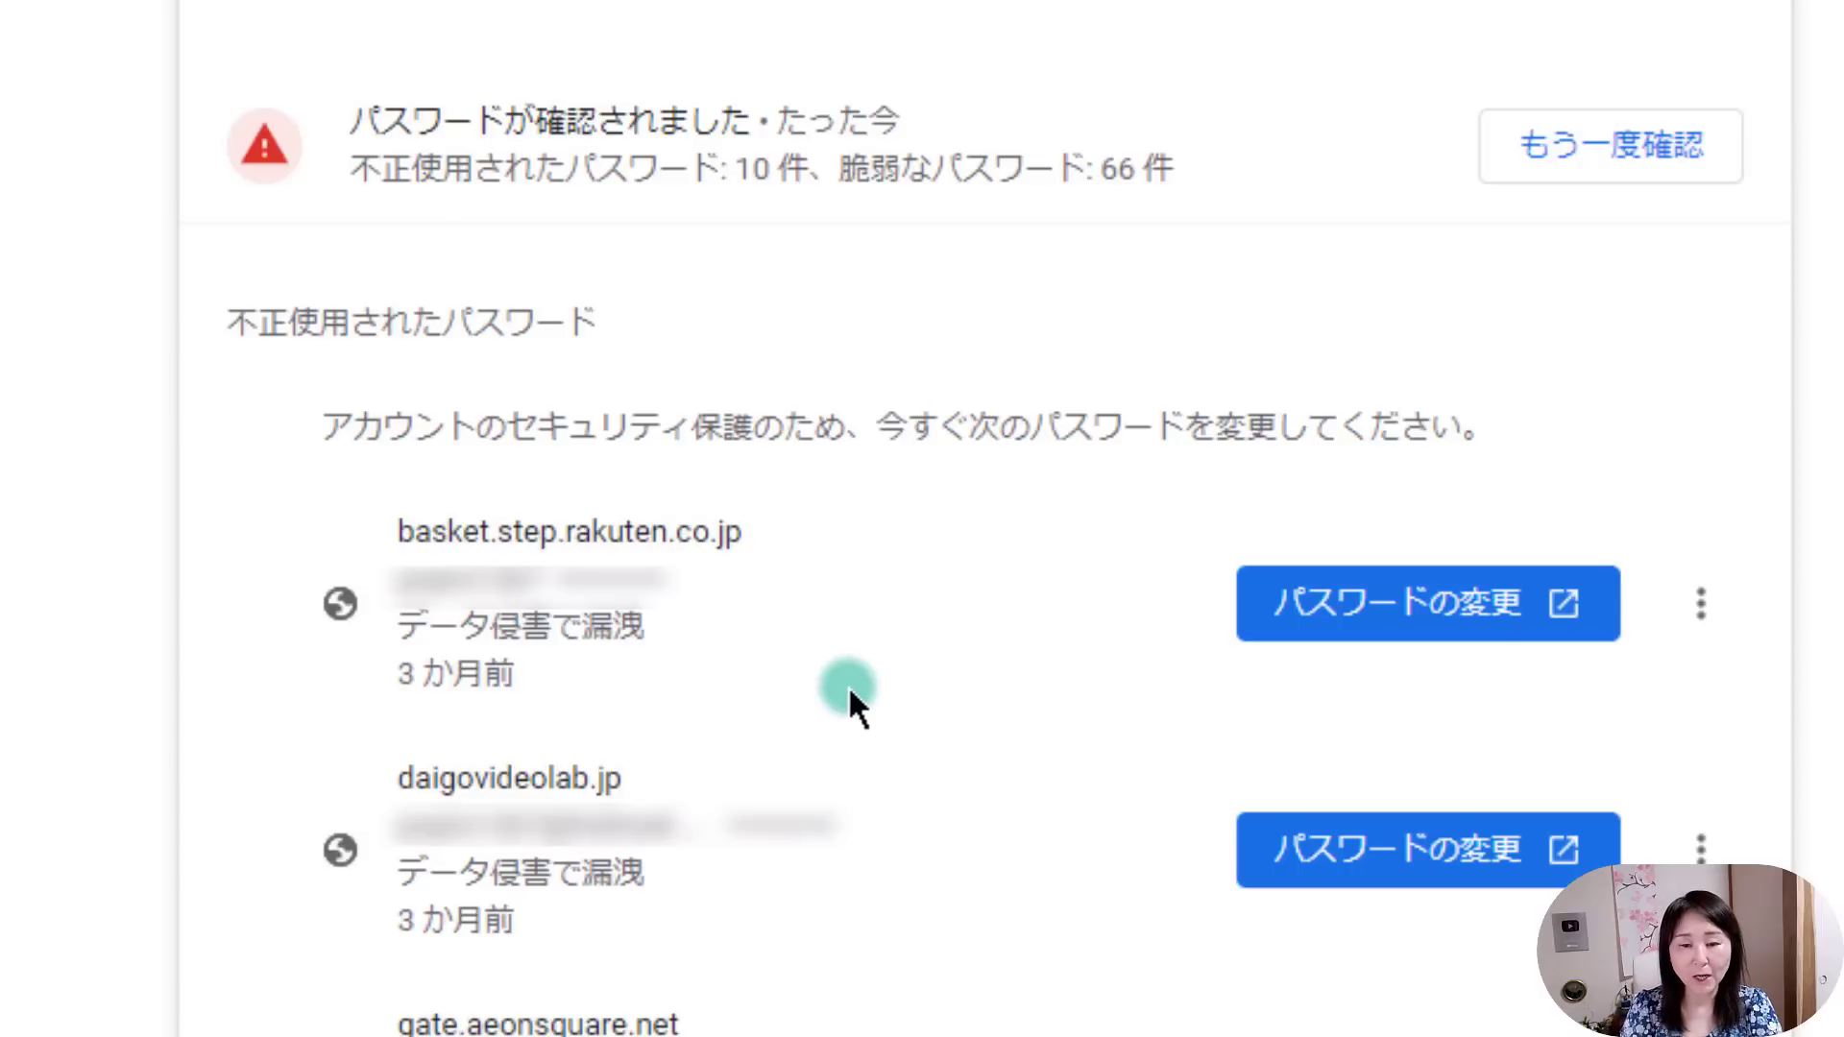
{"action": "left_click", "coordinate": [1505, 629]}
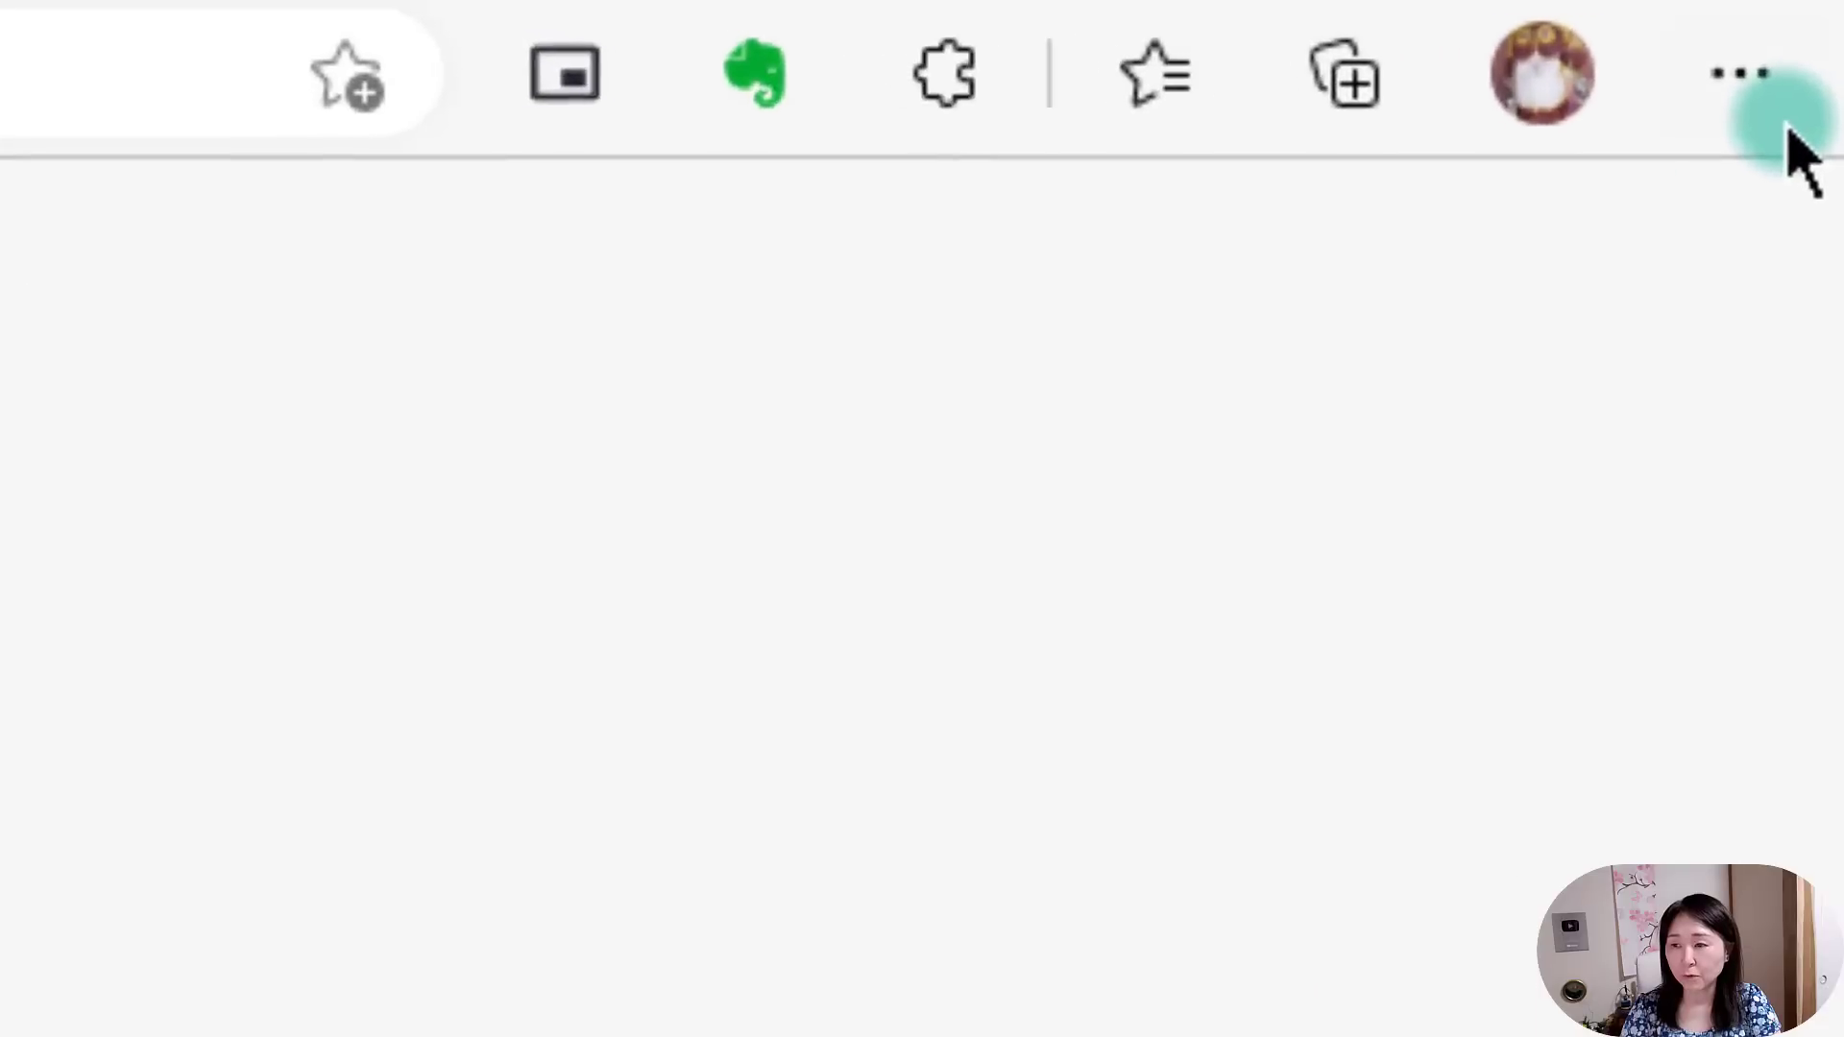
Go to the saved passwords page in Microsoft Edge's settings.
{"action": "left_click", "coordinate": [1728, 96]}
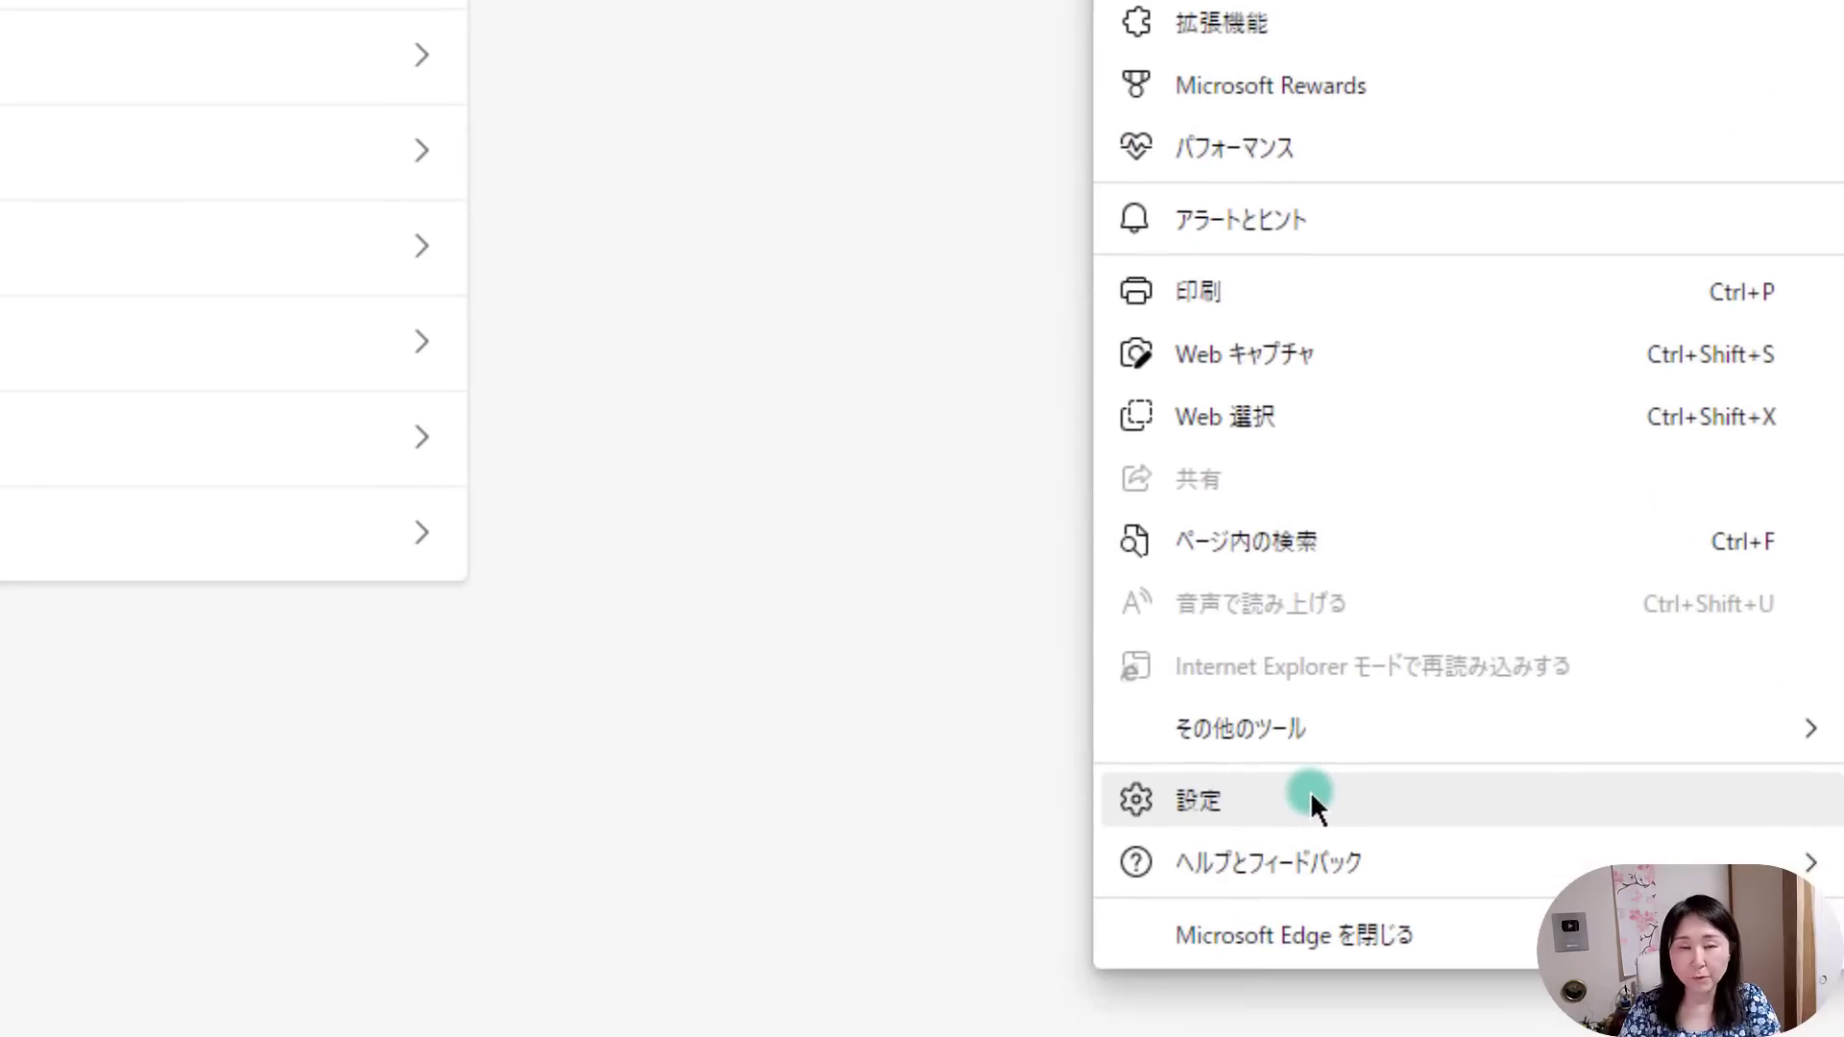
{"action": "left_click", "coordinate": [1309, 797]}
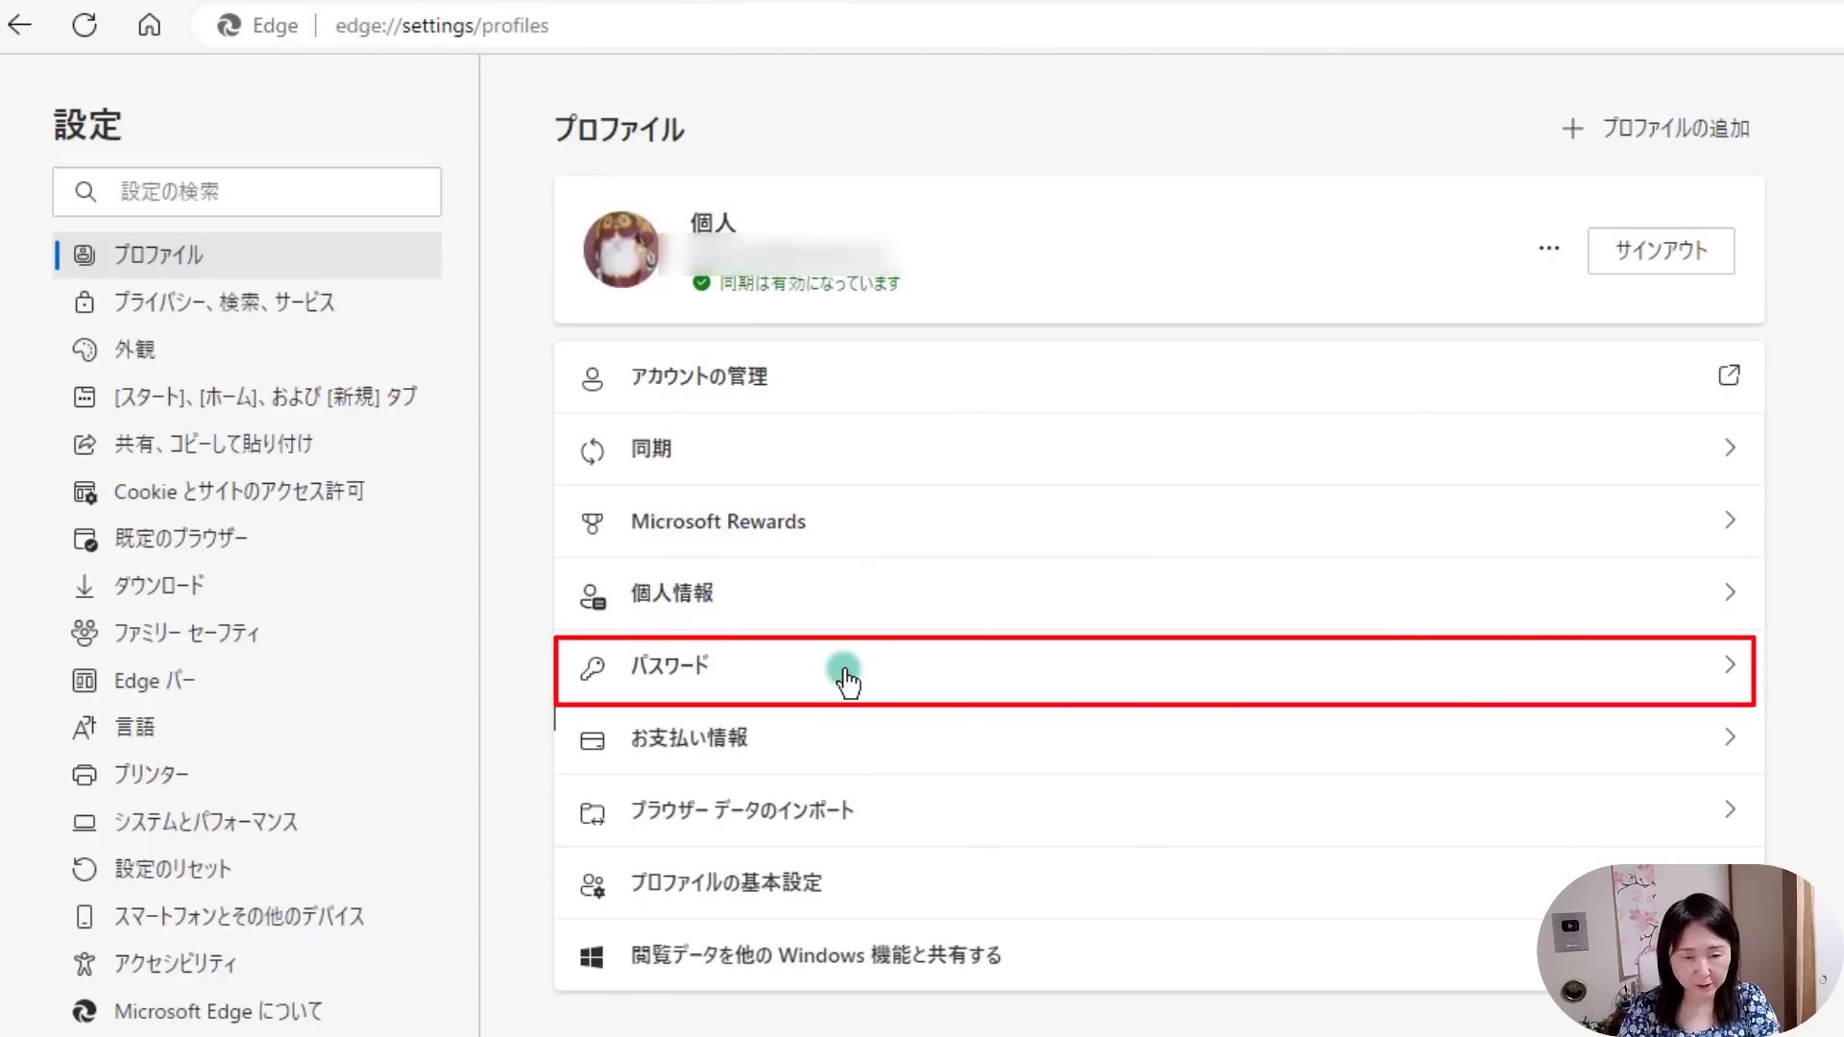
{"action": "left_click", "coordinate": [847, 684]}
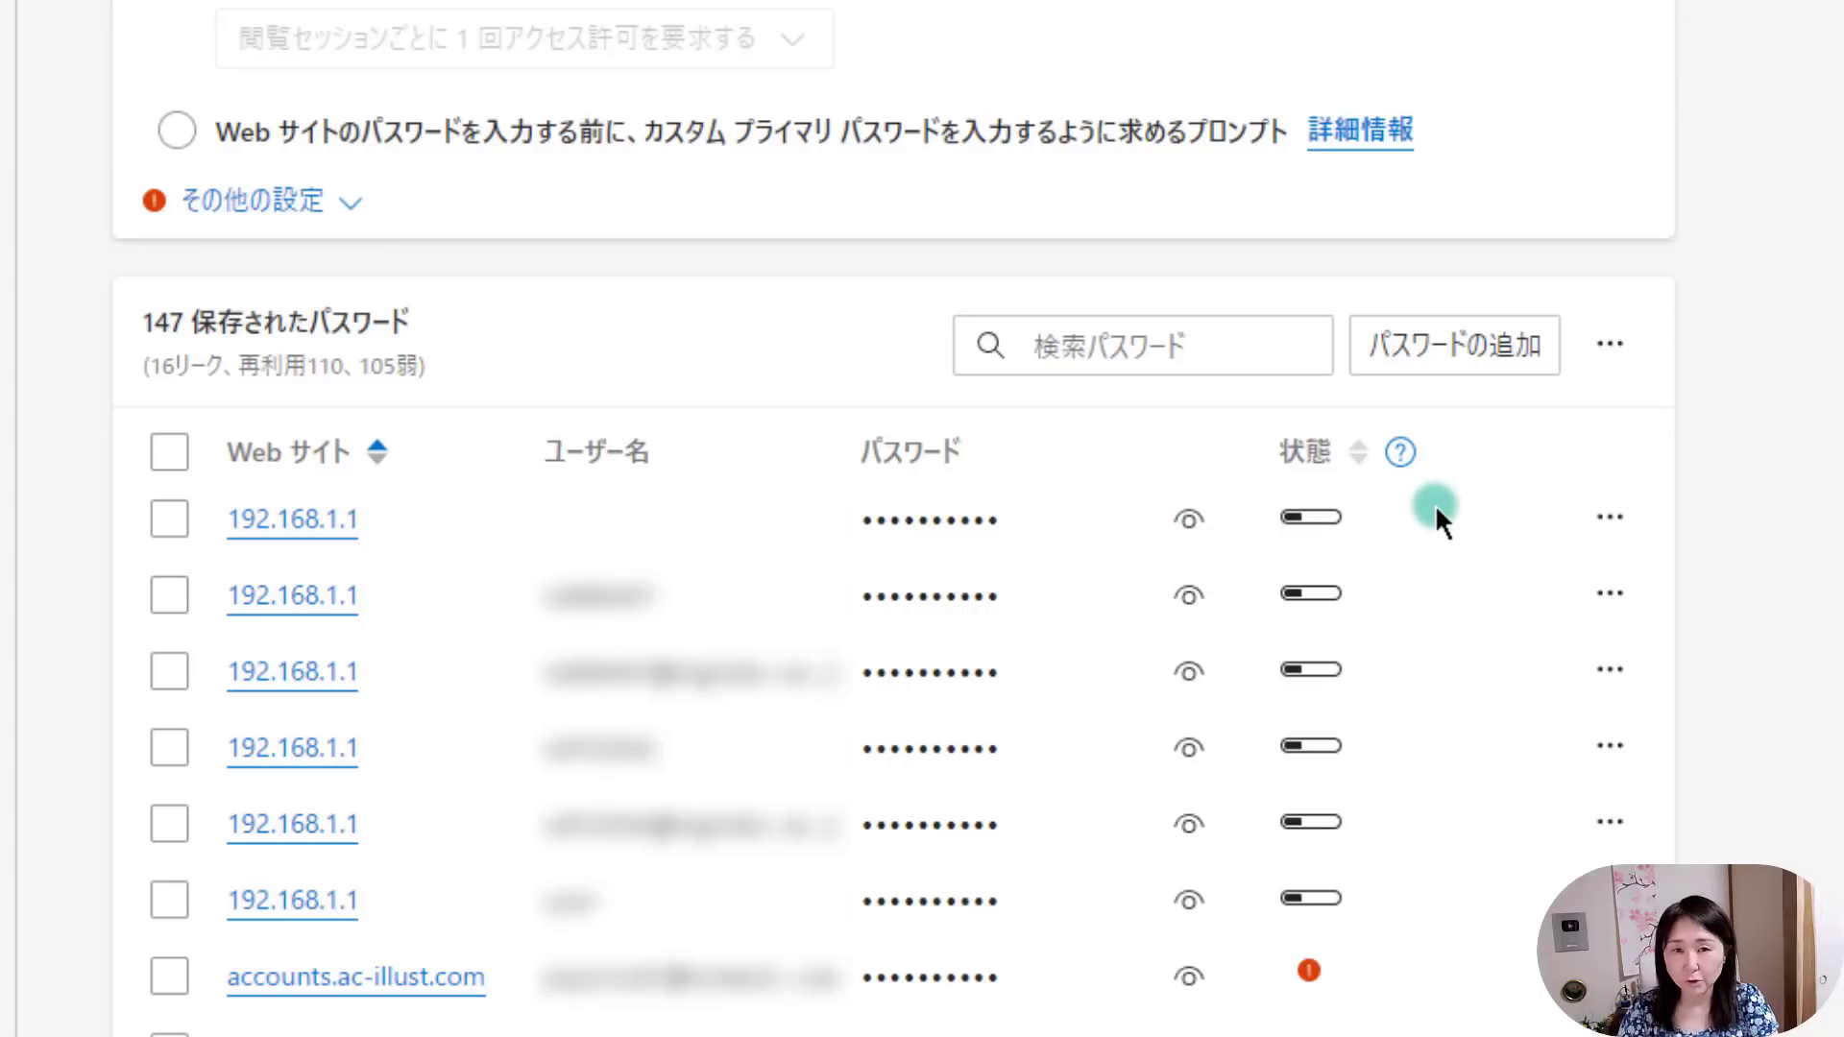
Copy the first entry's password and choose 変更 on the red-flagged password.
{"action": "left_click", "coordinate": [1613, 516]}
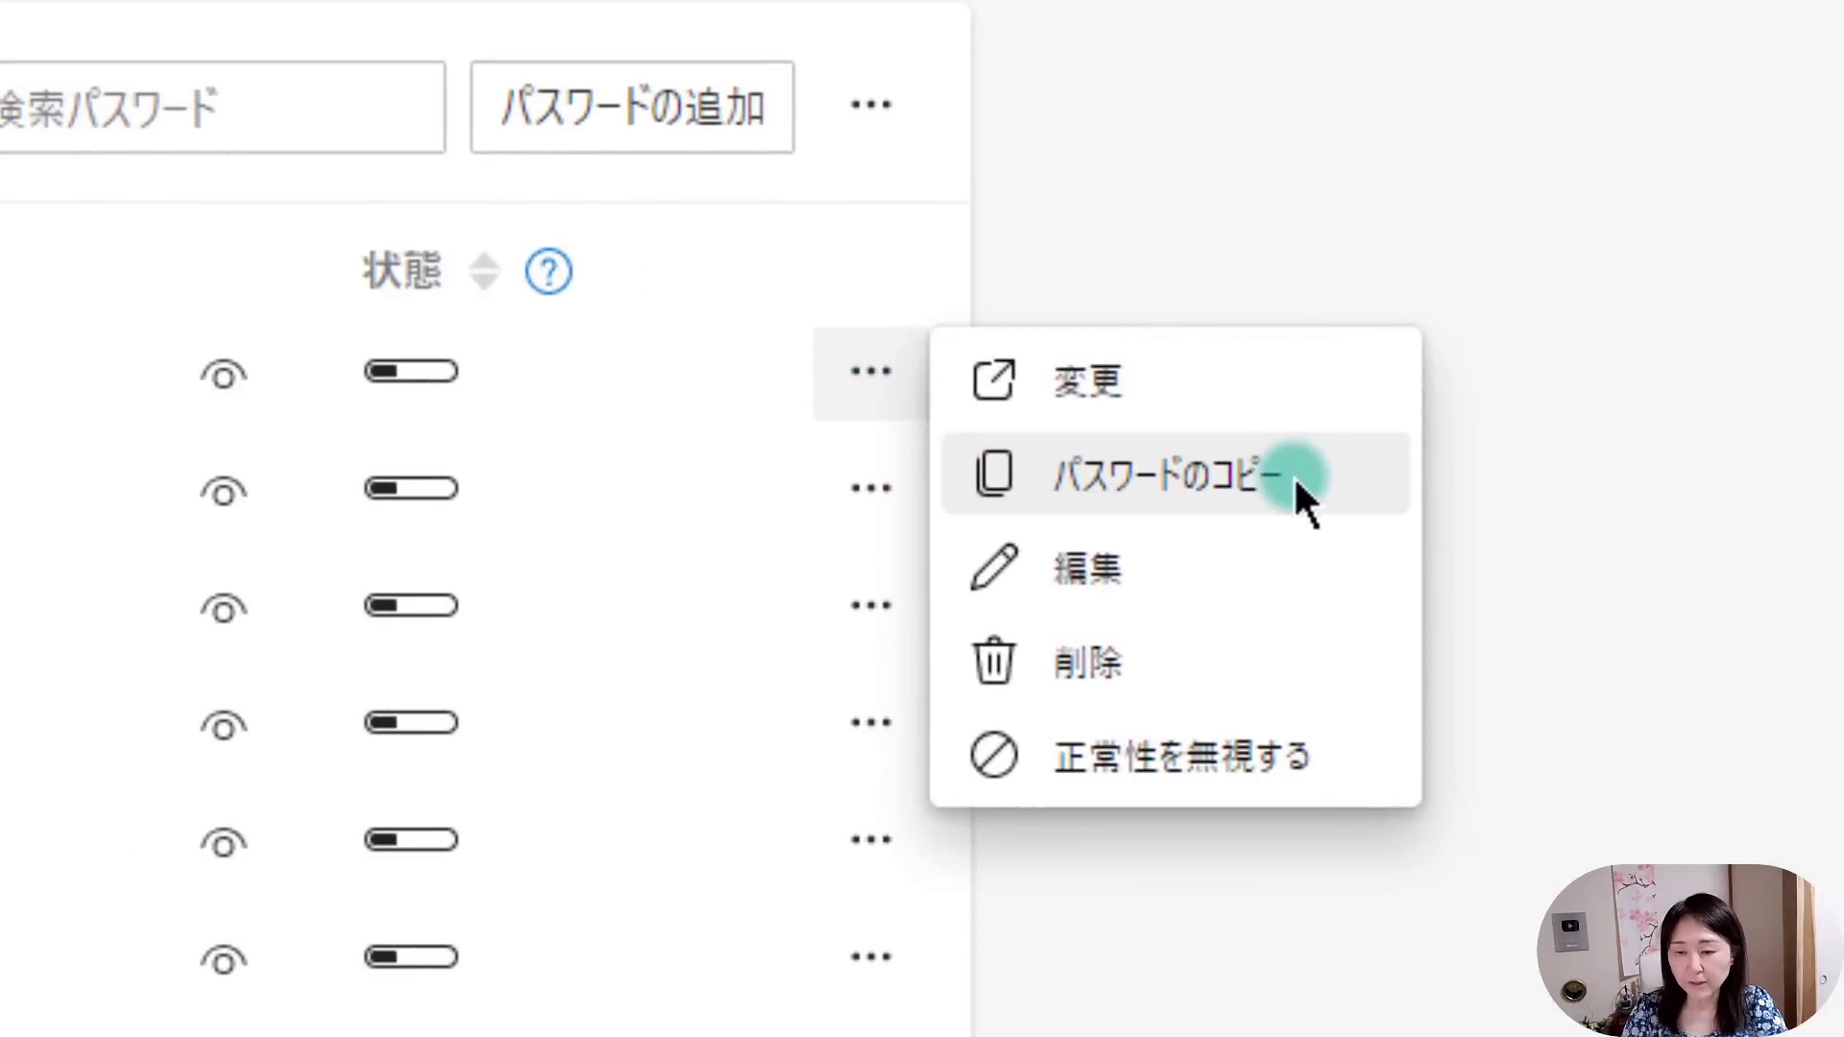
{"action": "left_click", "coordinate": [1221, 663]}
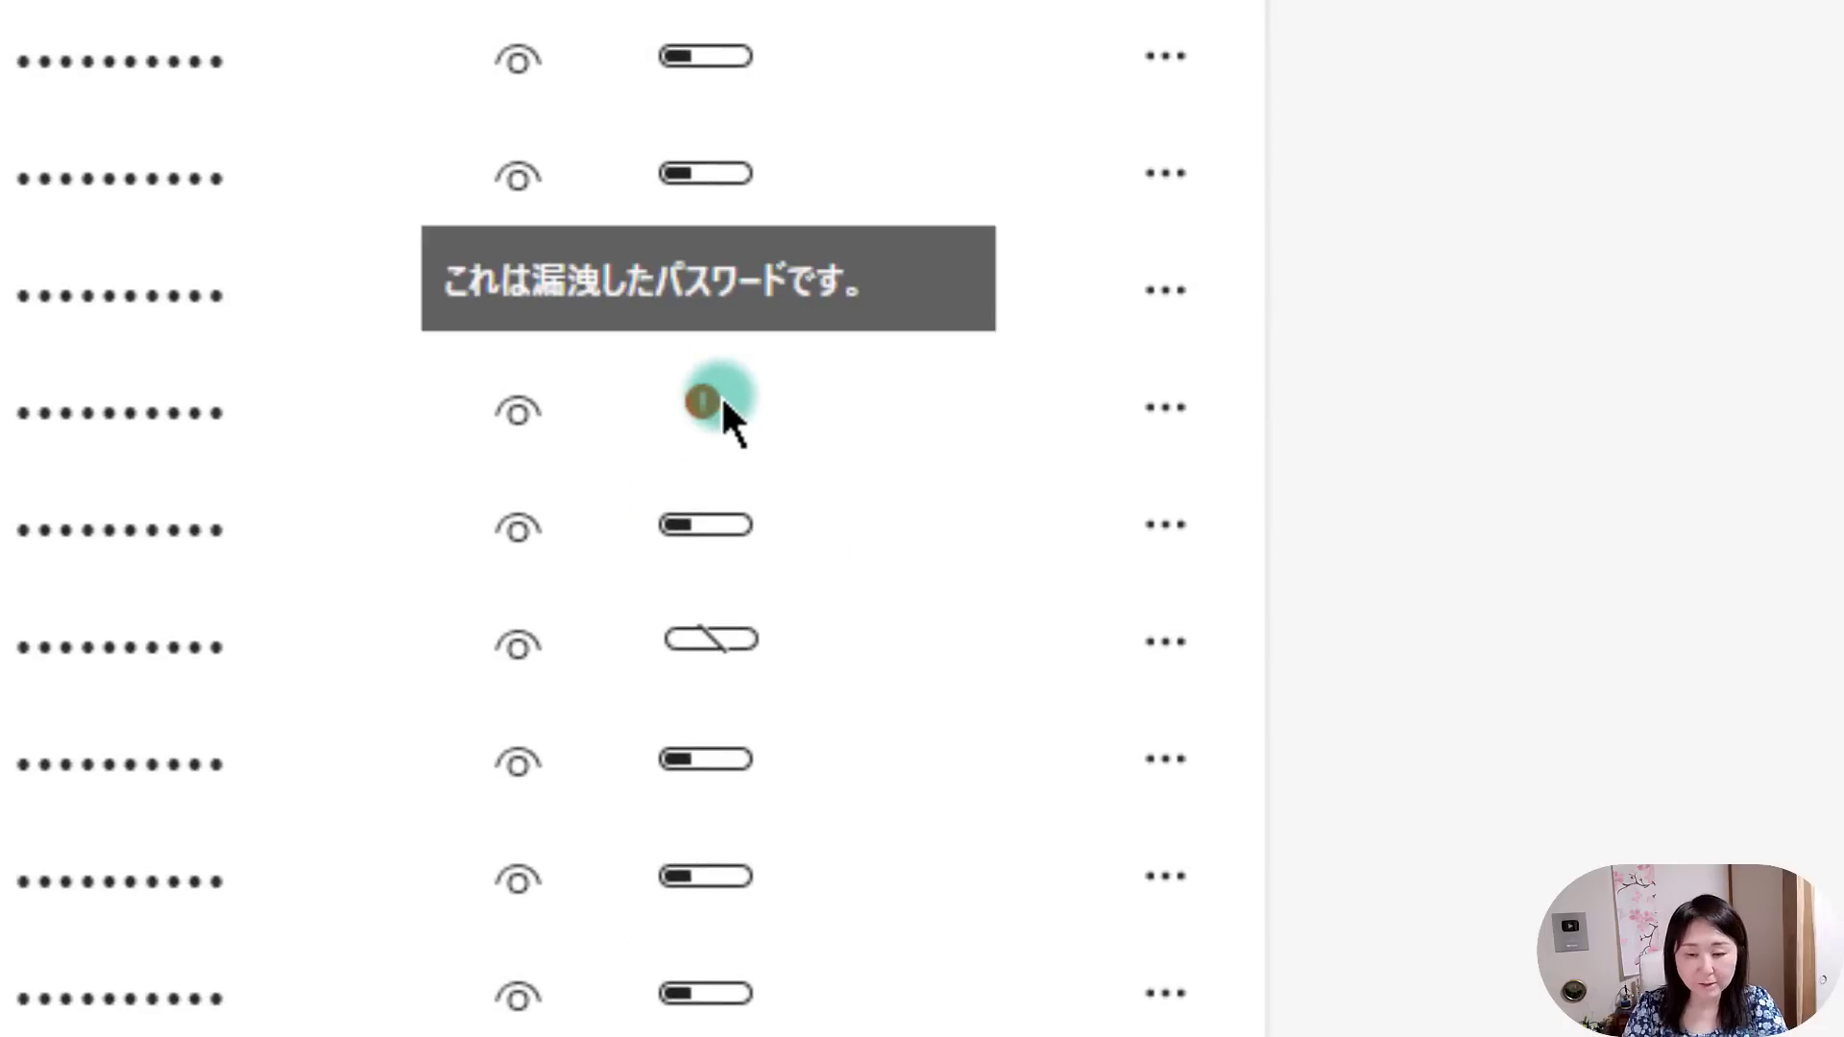
{"action": "mouse_move", "coordinate": [701, 403]}
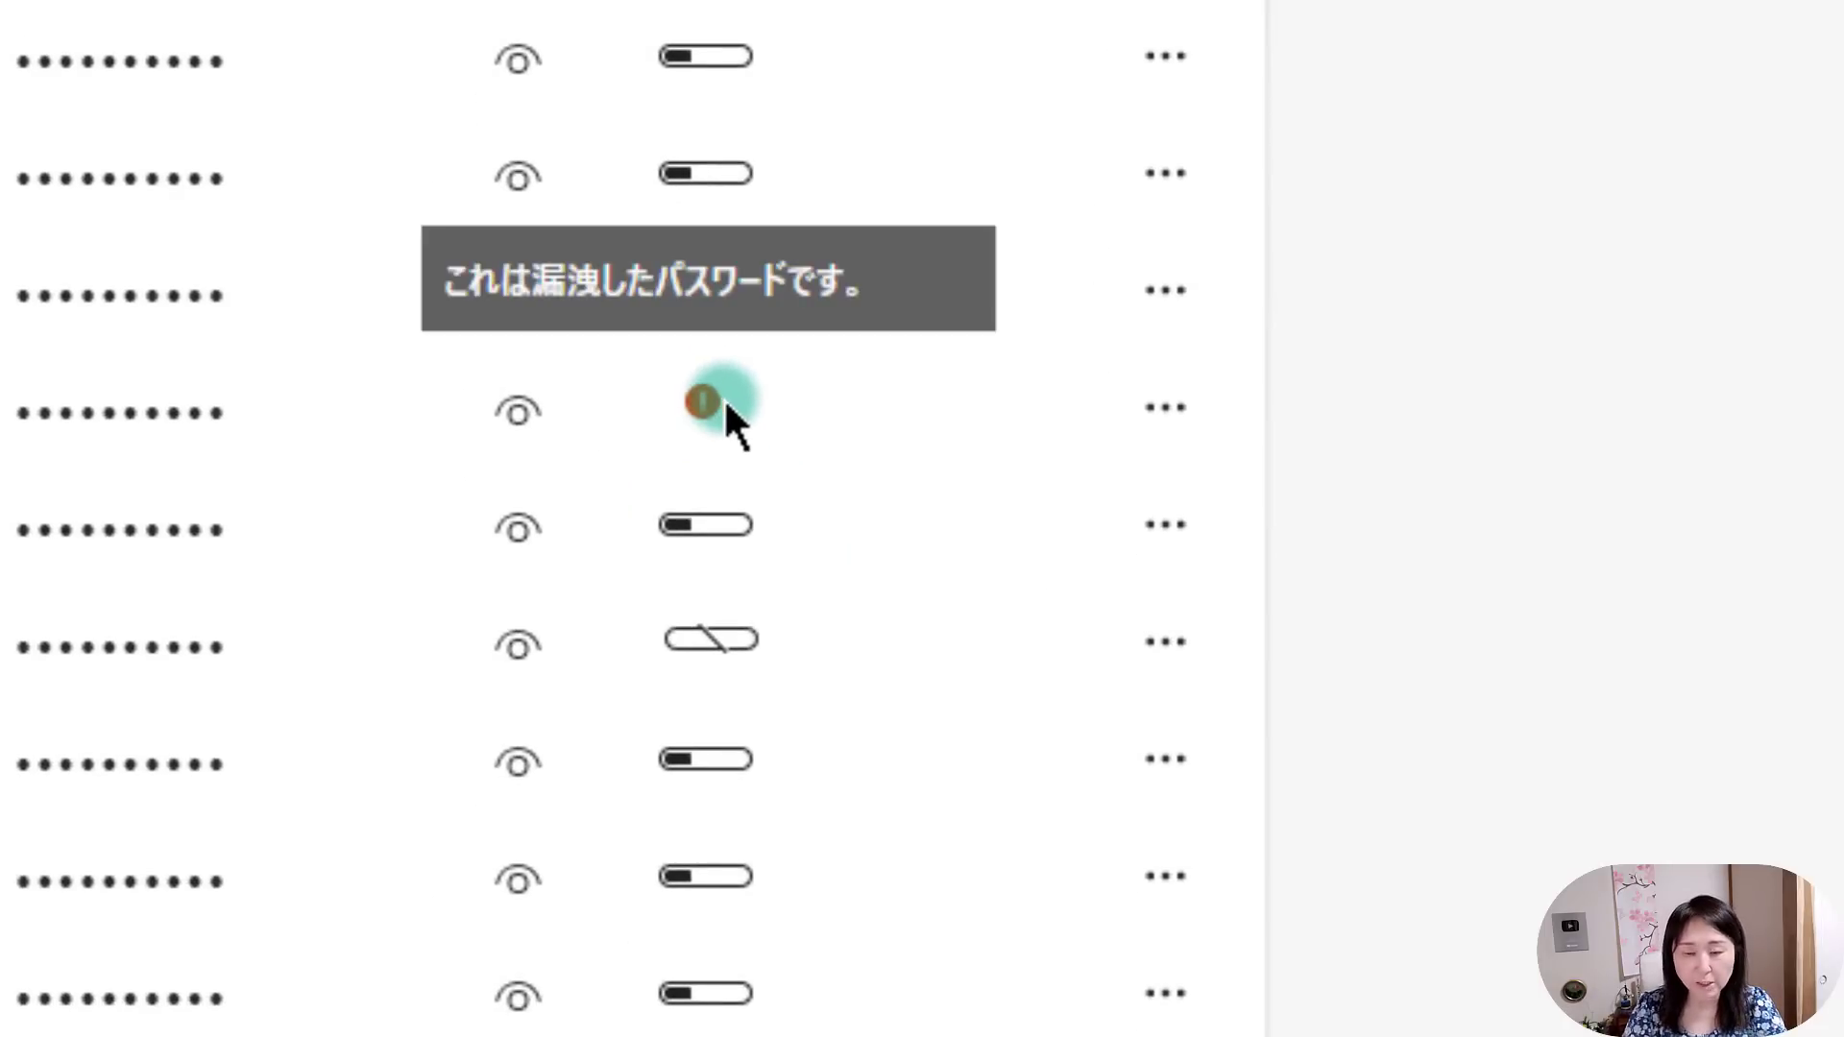
{"action": "left_click", "coordinate": [1200, 404]}
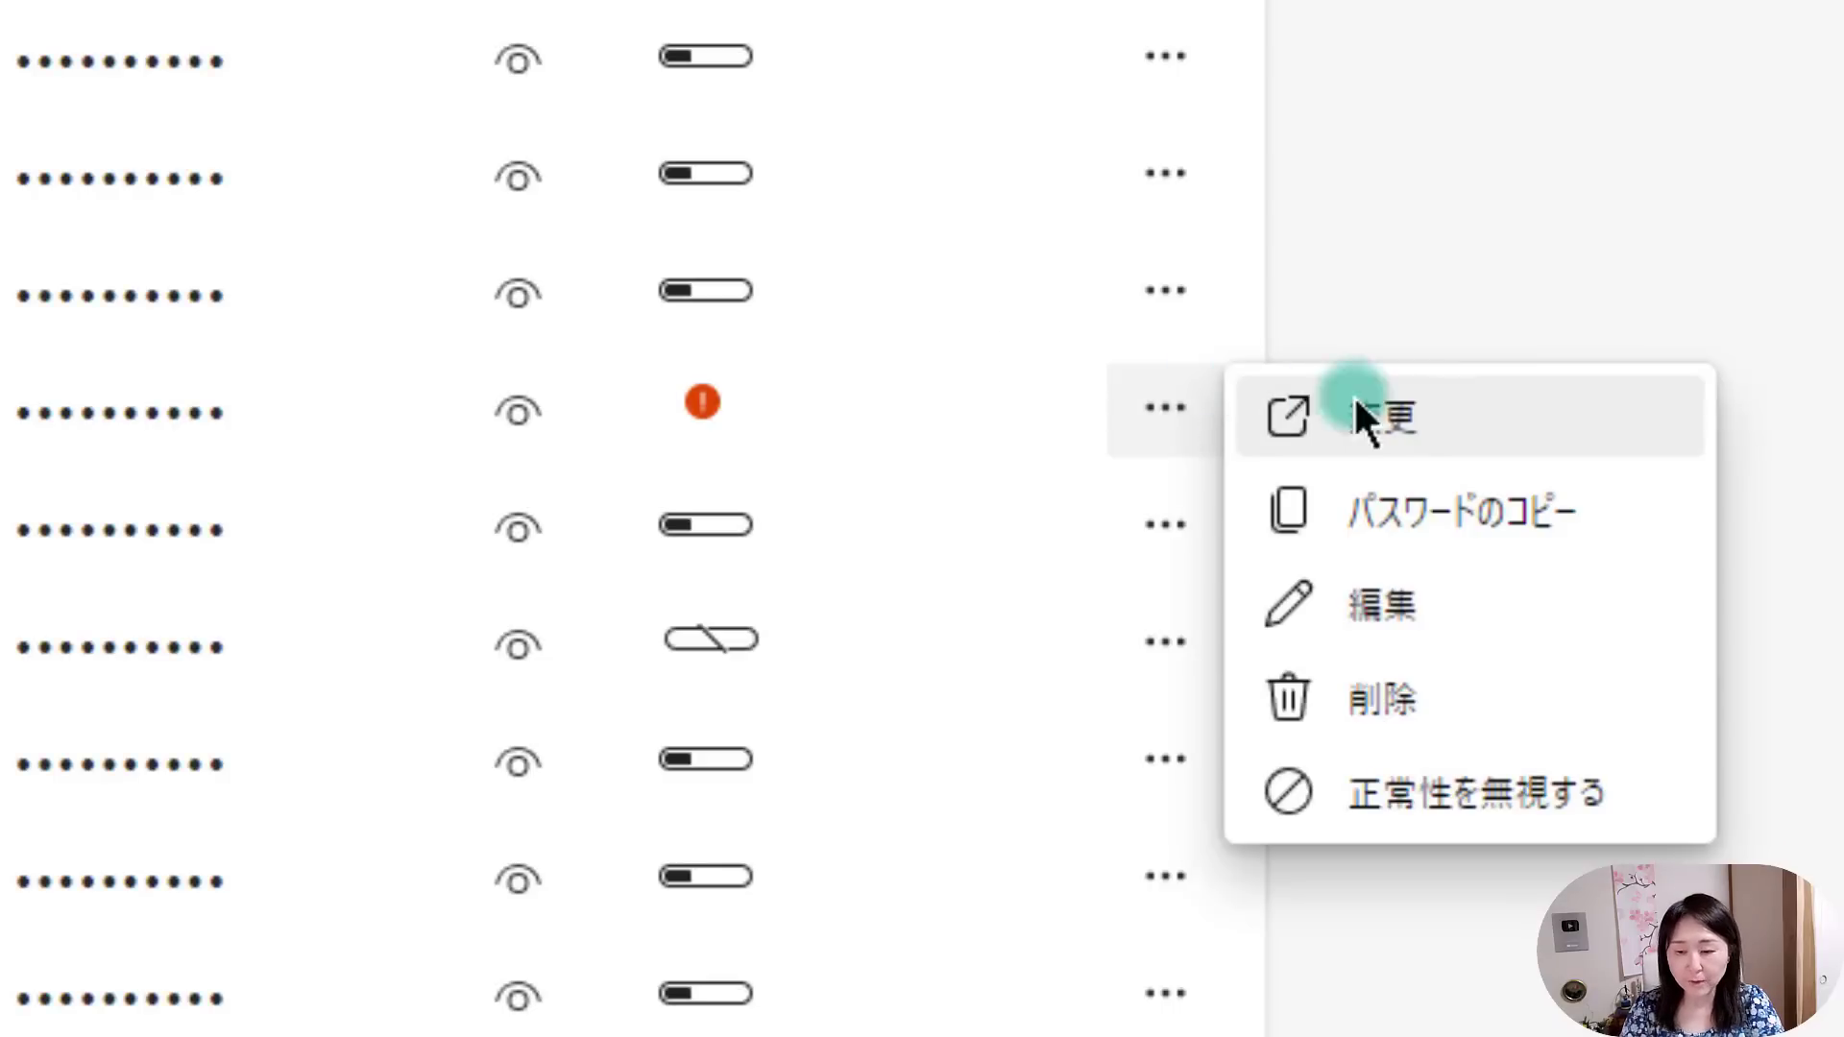
{"action": "left_click", "coordinate": [1454, 409]}
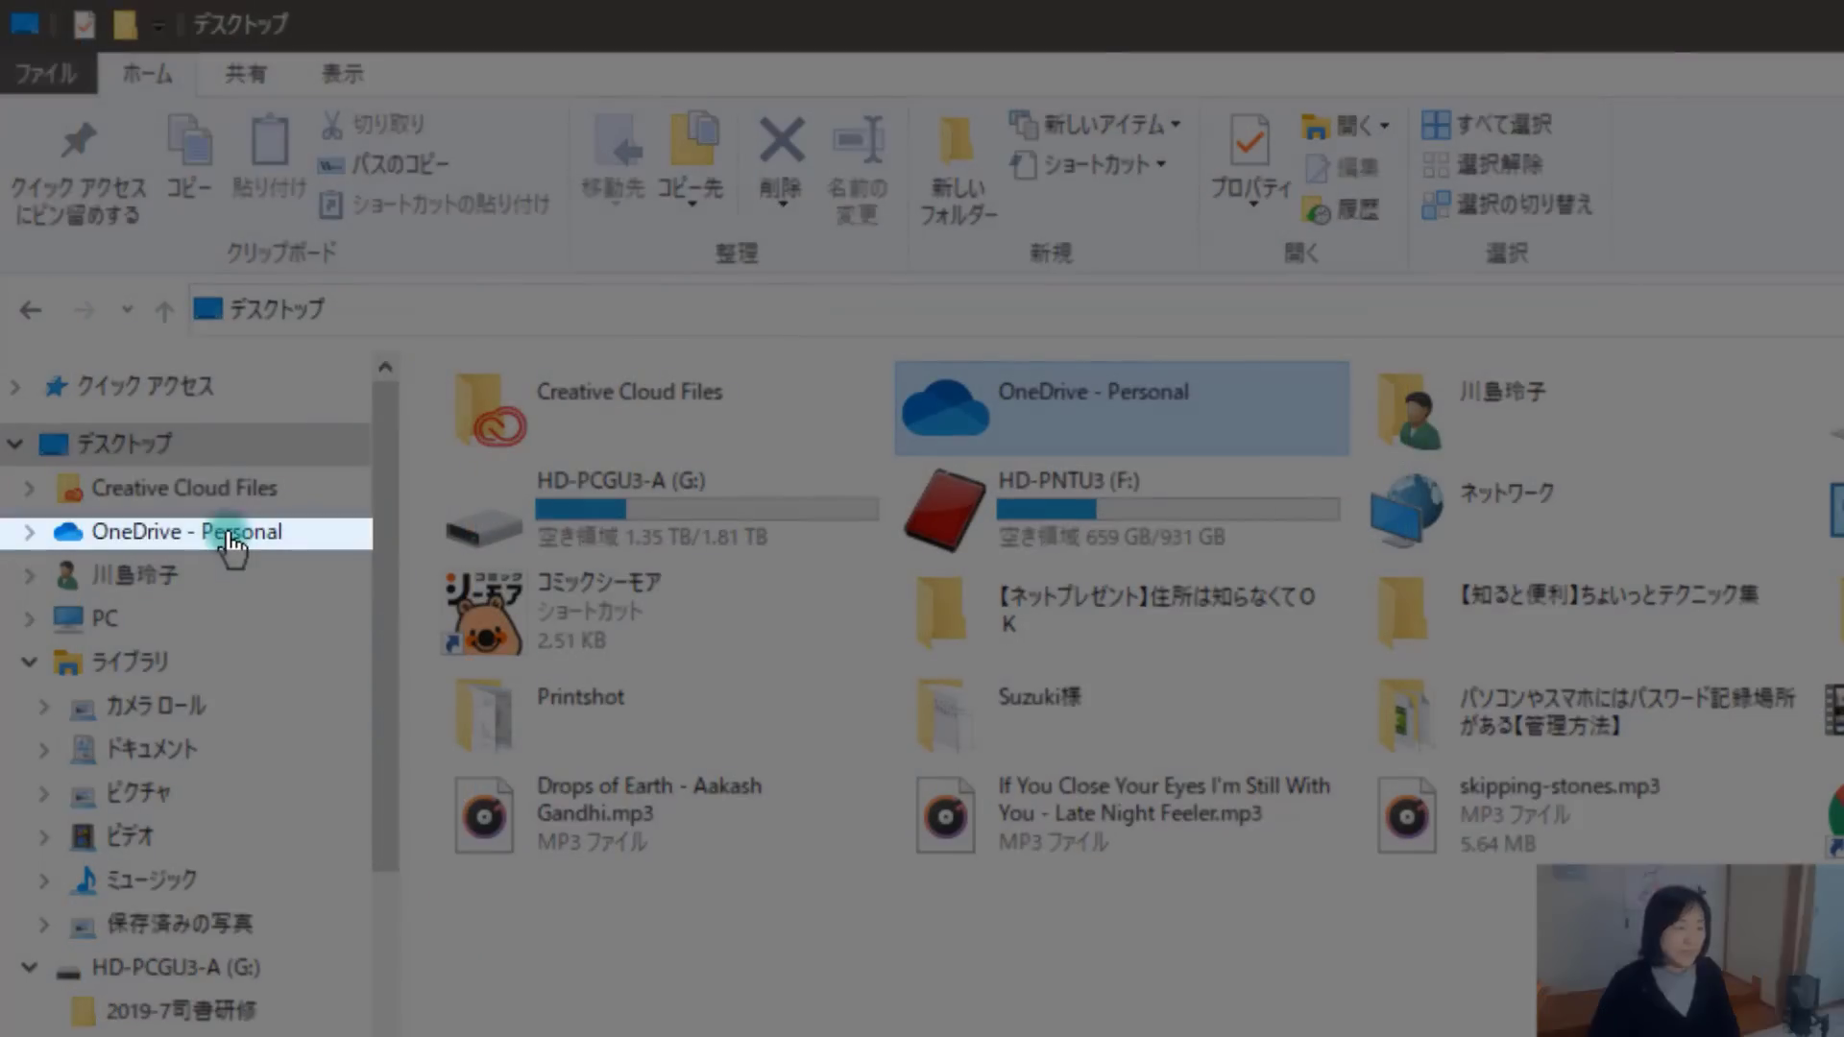
In OneDrive - Personal, use the 表示 tab and double-click 個人用 Vault.
{"action": "left_click", "coordinate": [230, 540]}
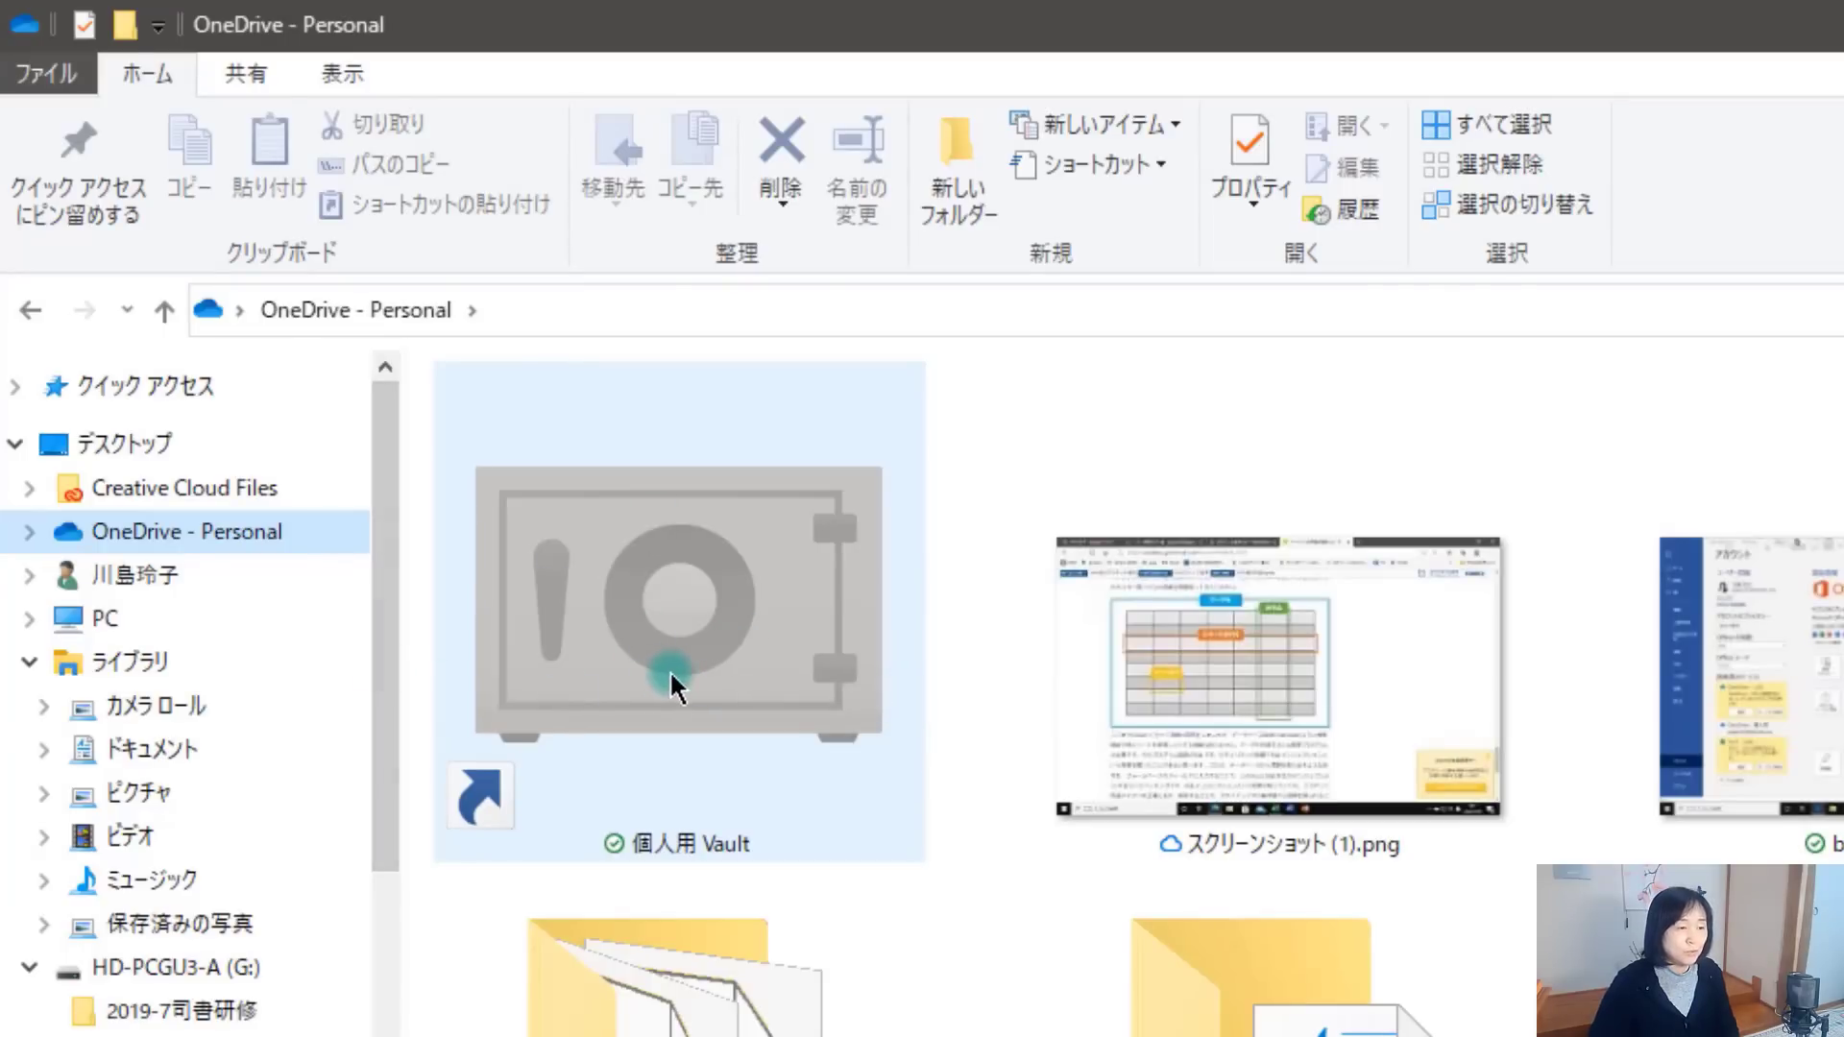
{"action": "left_click", "coordinate": [357, 67]}
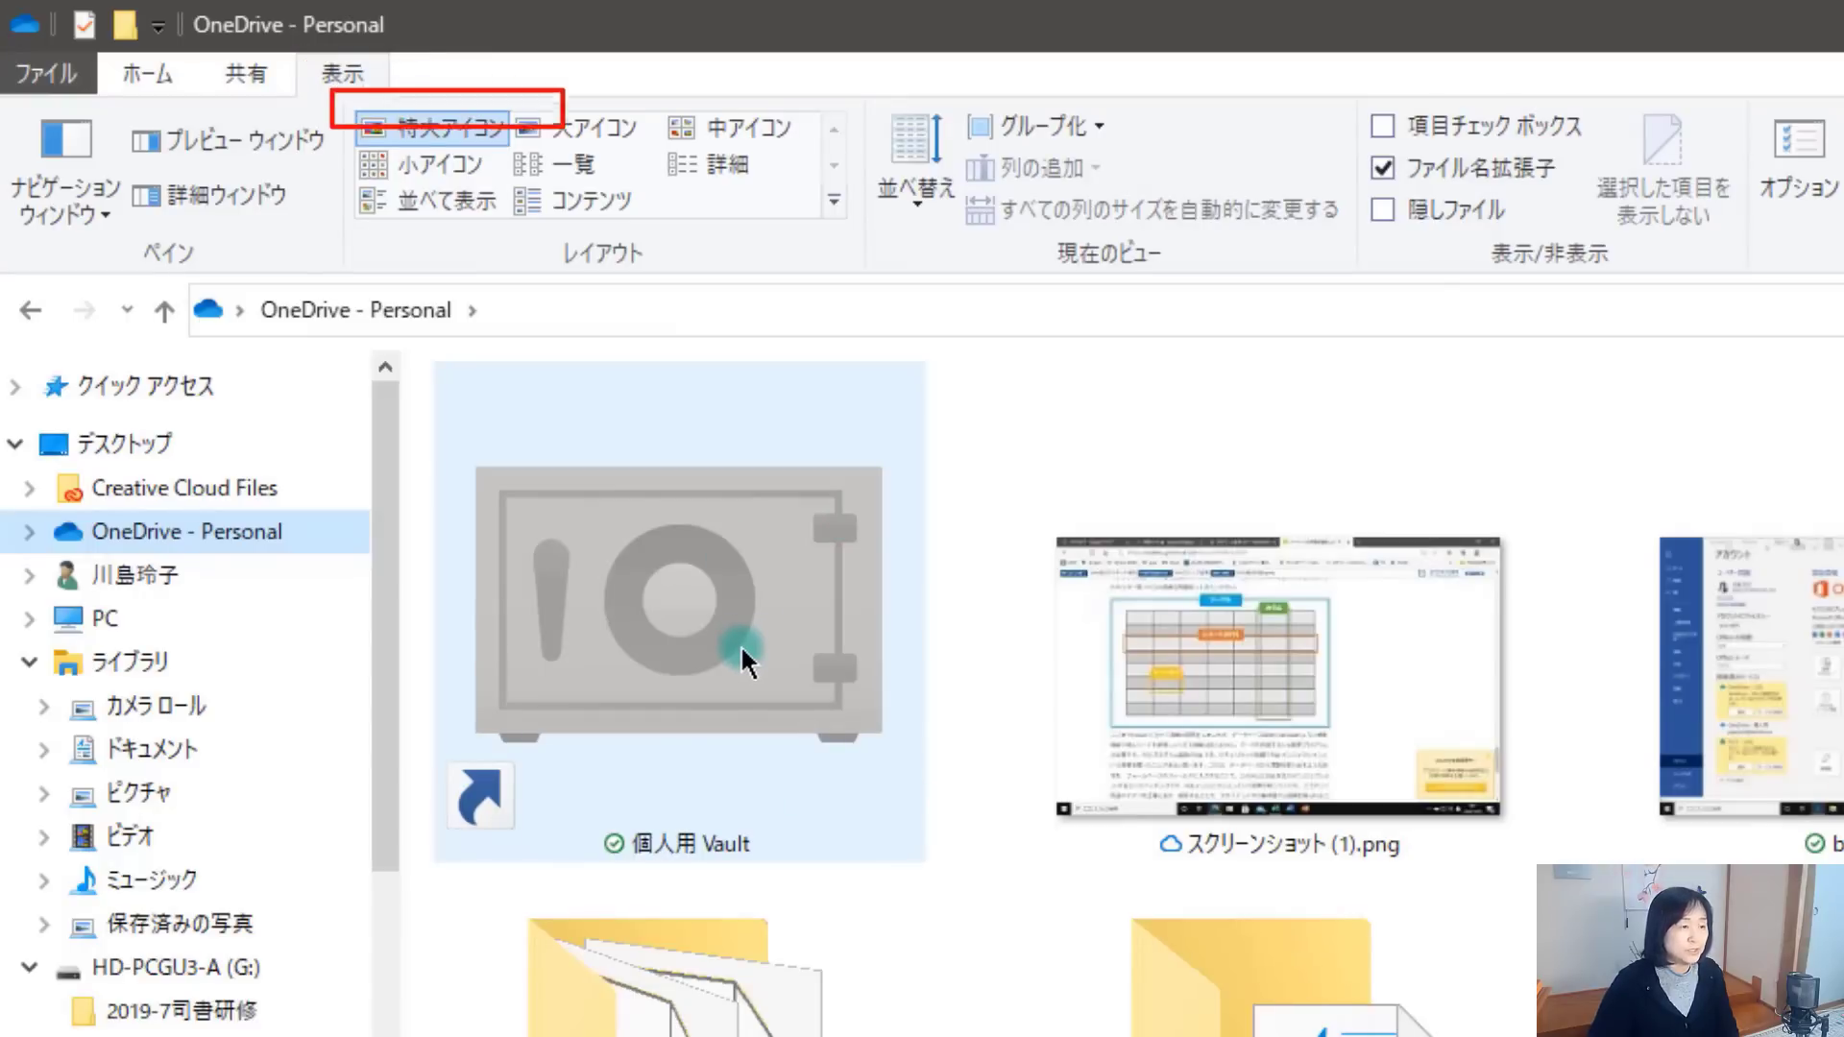
{"action": "double_click", "coordinate": [658, 662]}
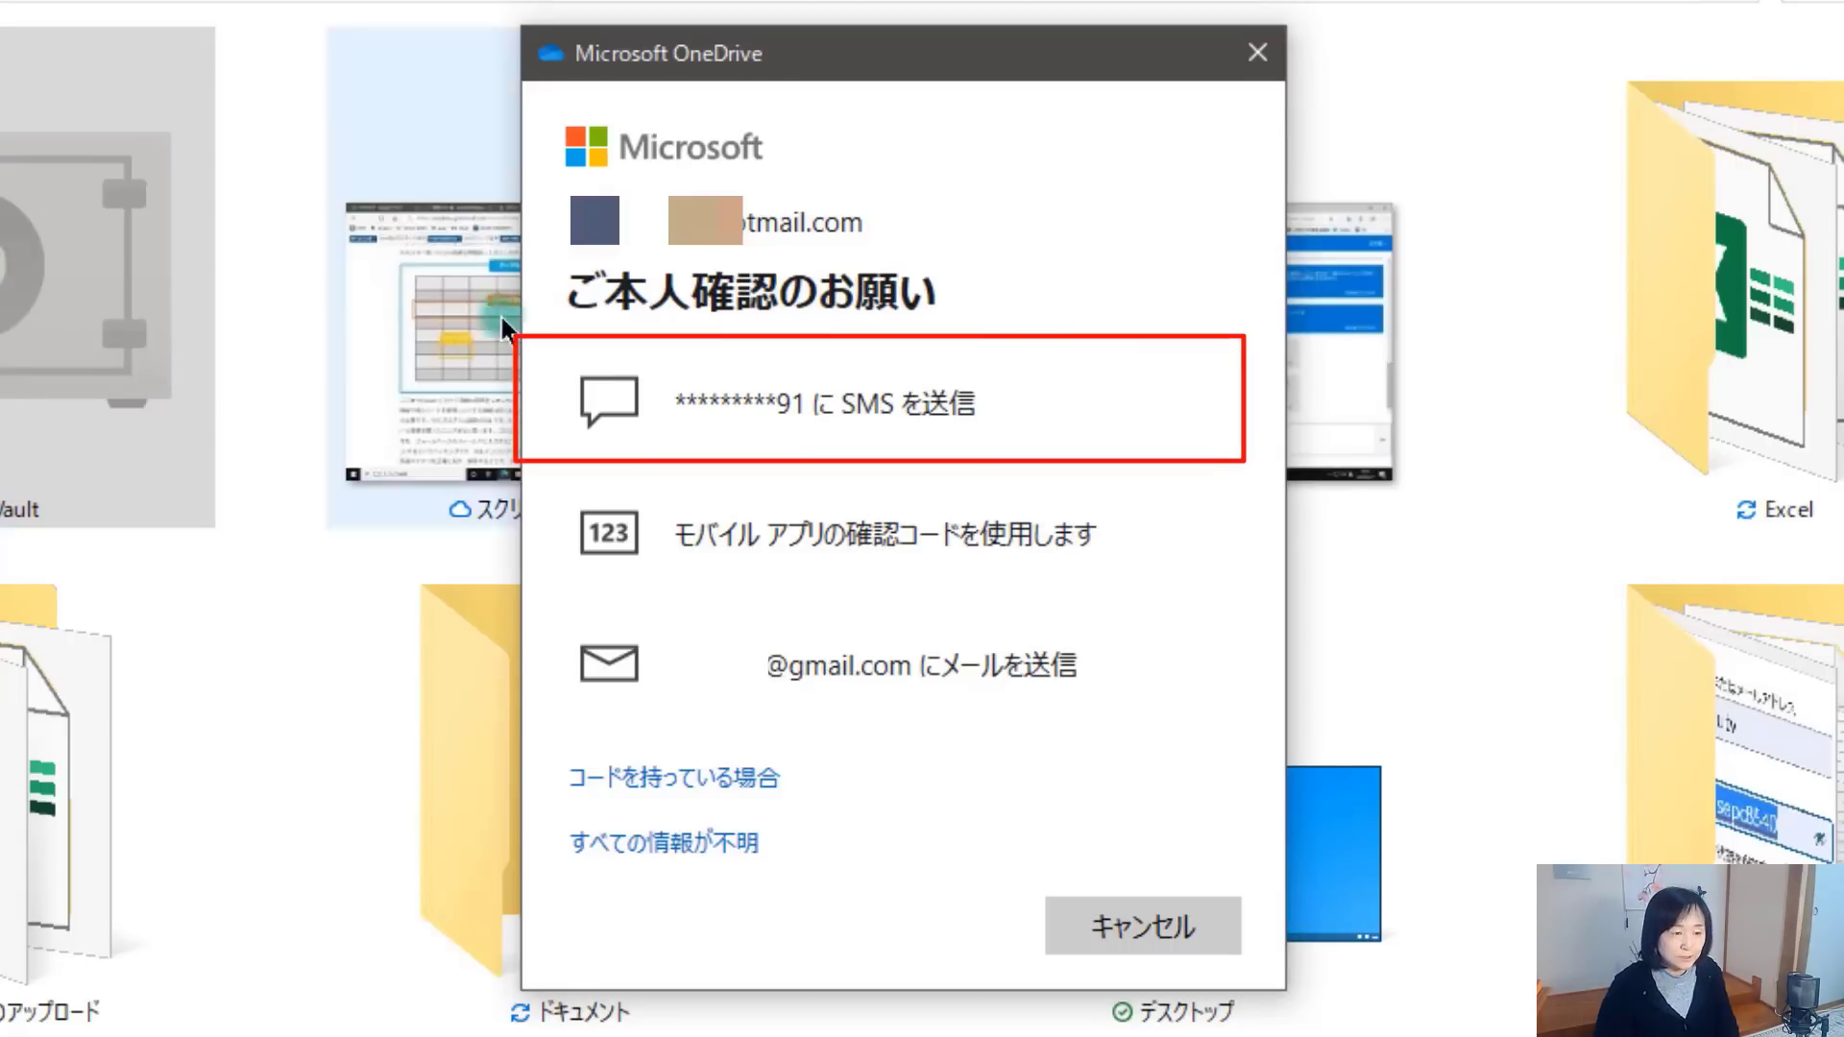
Request an SMS code using the phone number's last four digits, then type the received code.
{"action": "left_click", "coordinate": [758, 398]}
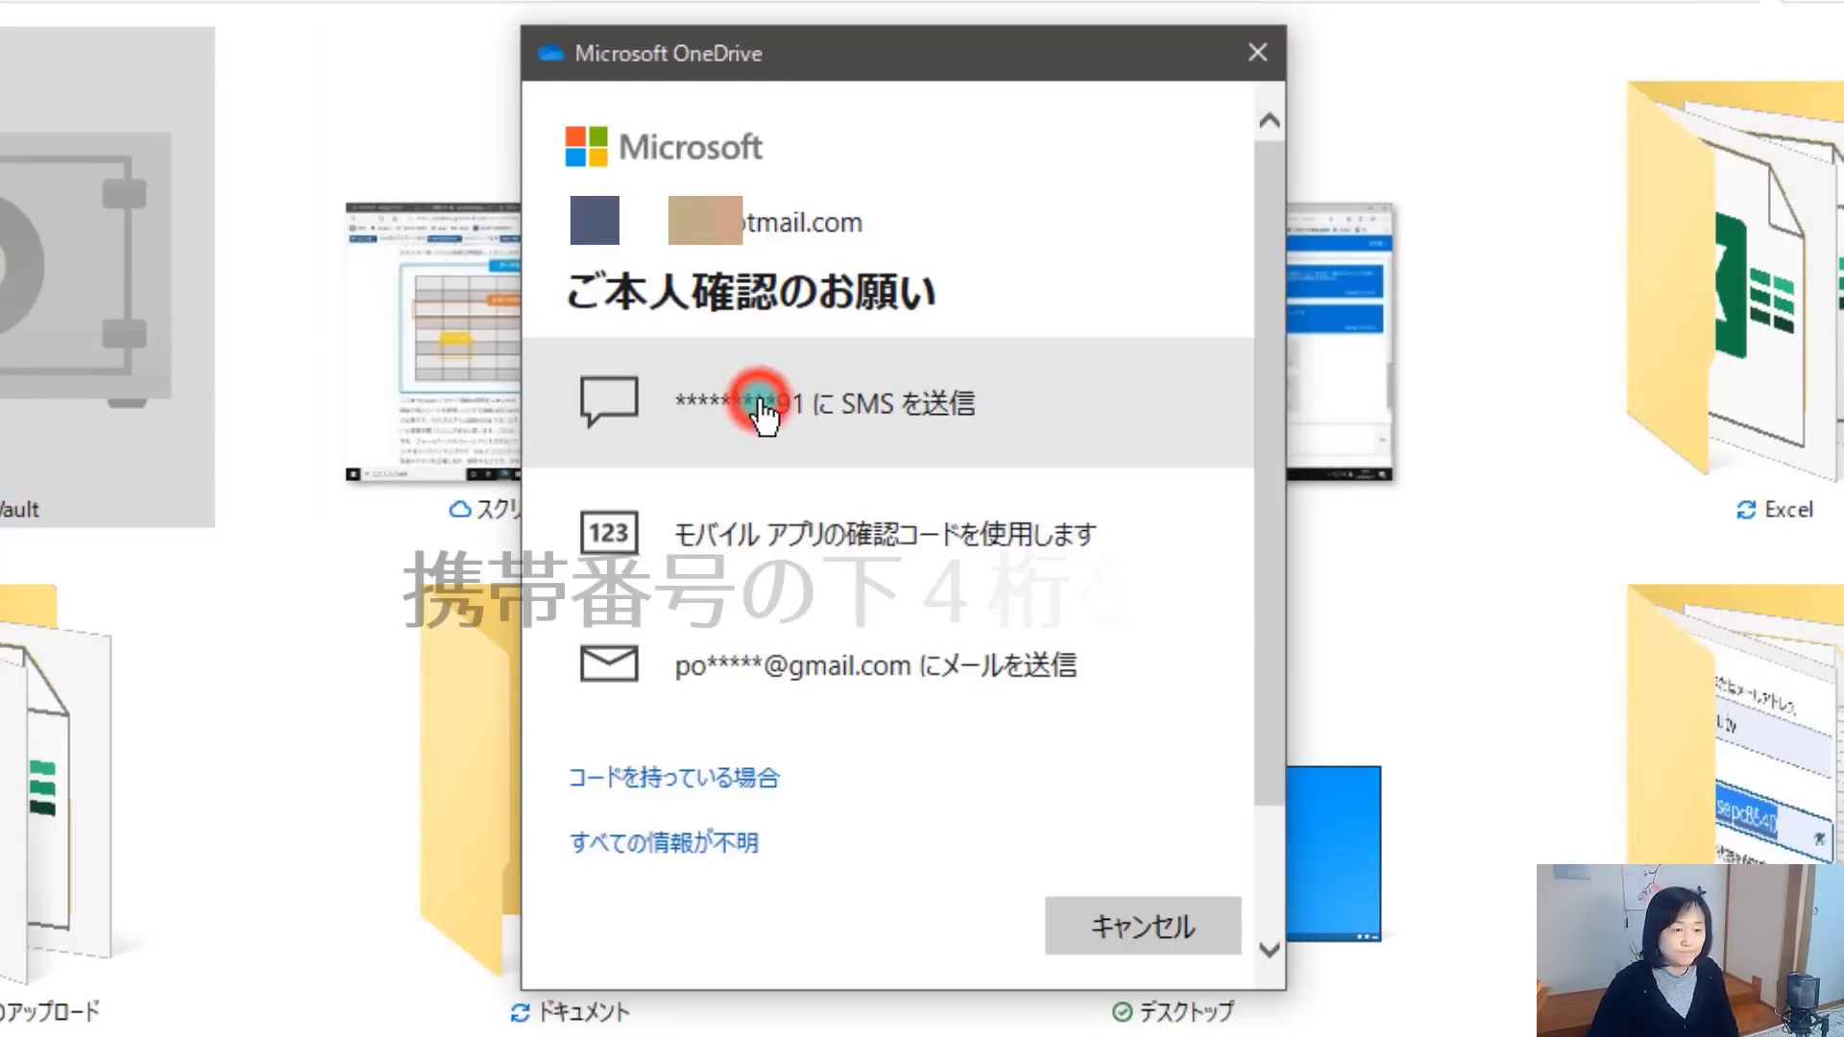
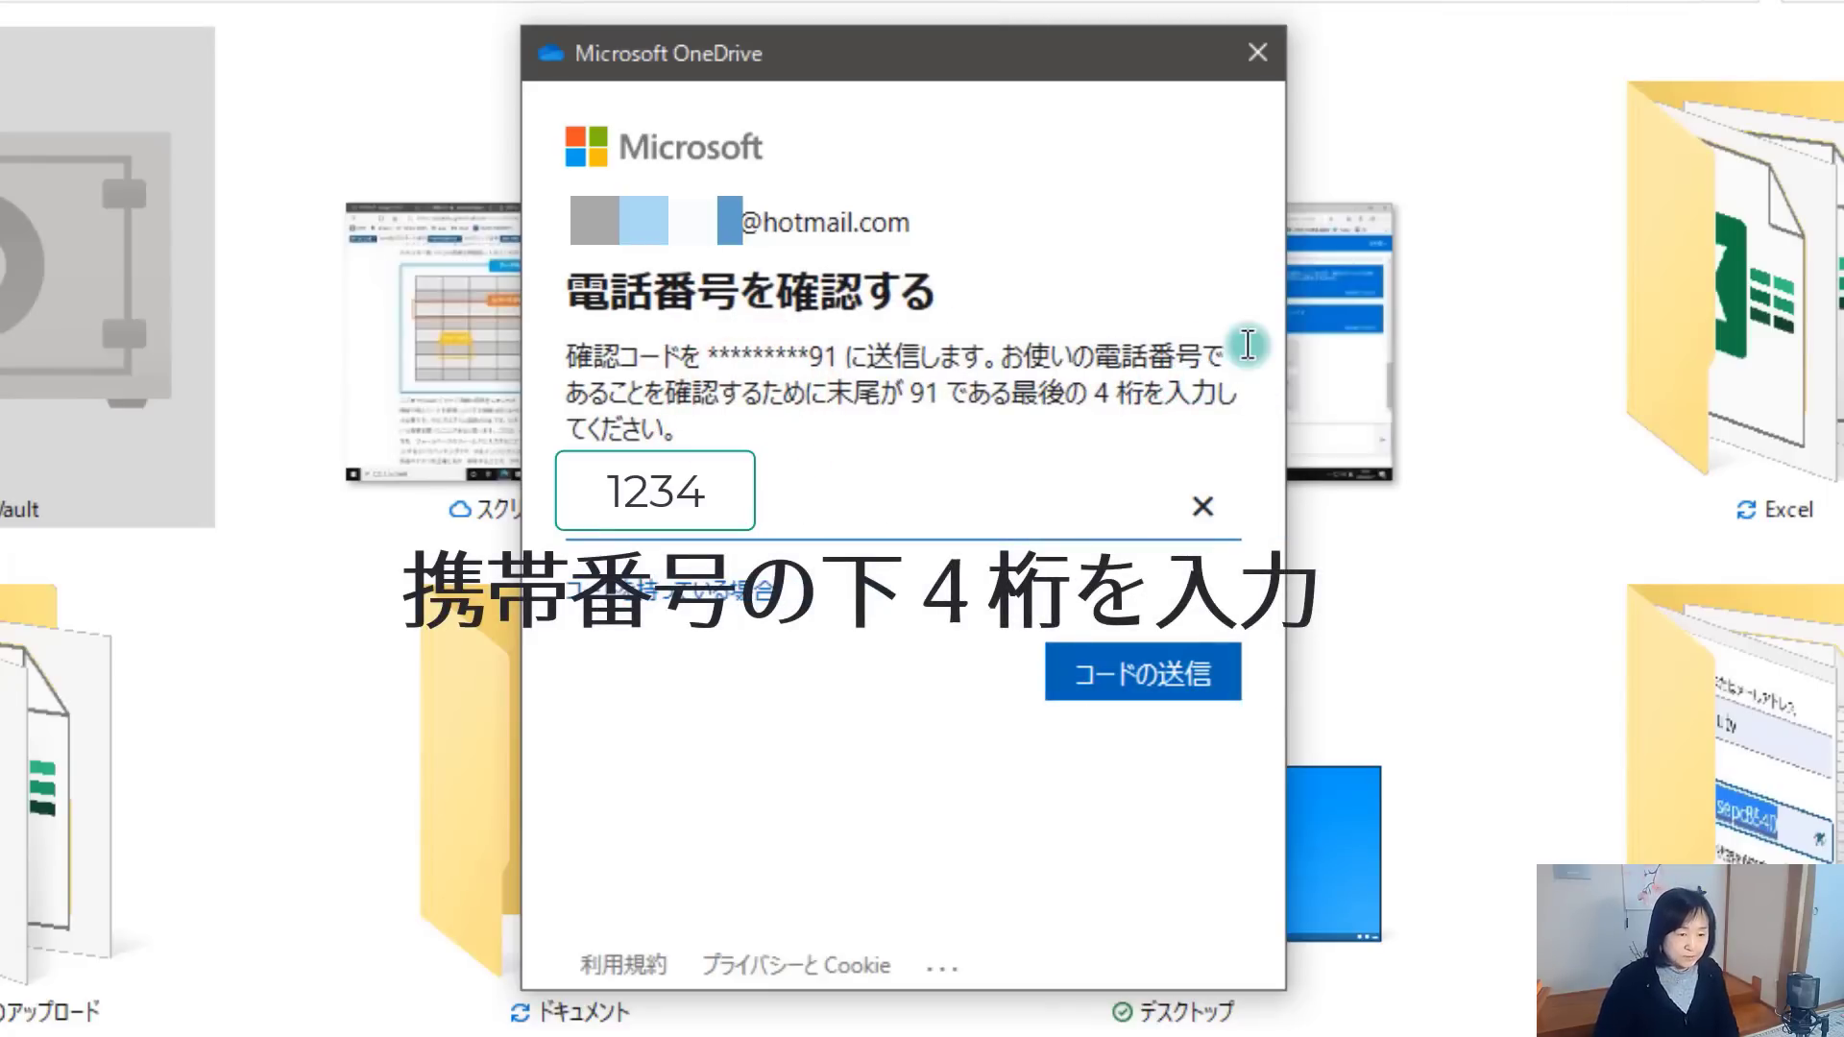
{"action": "key", "text": "Return"}
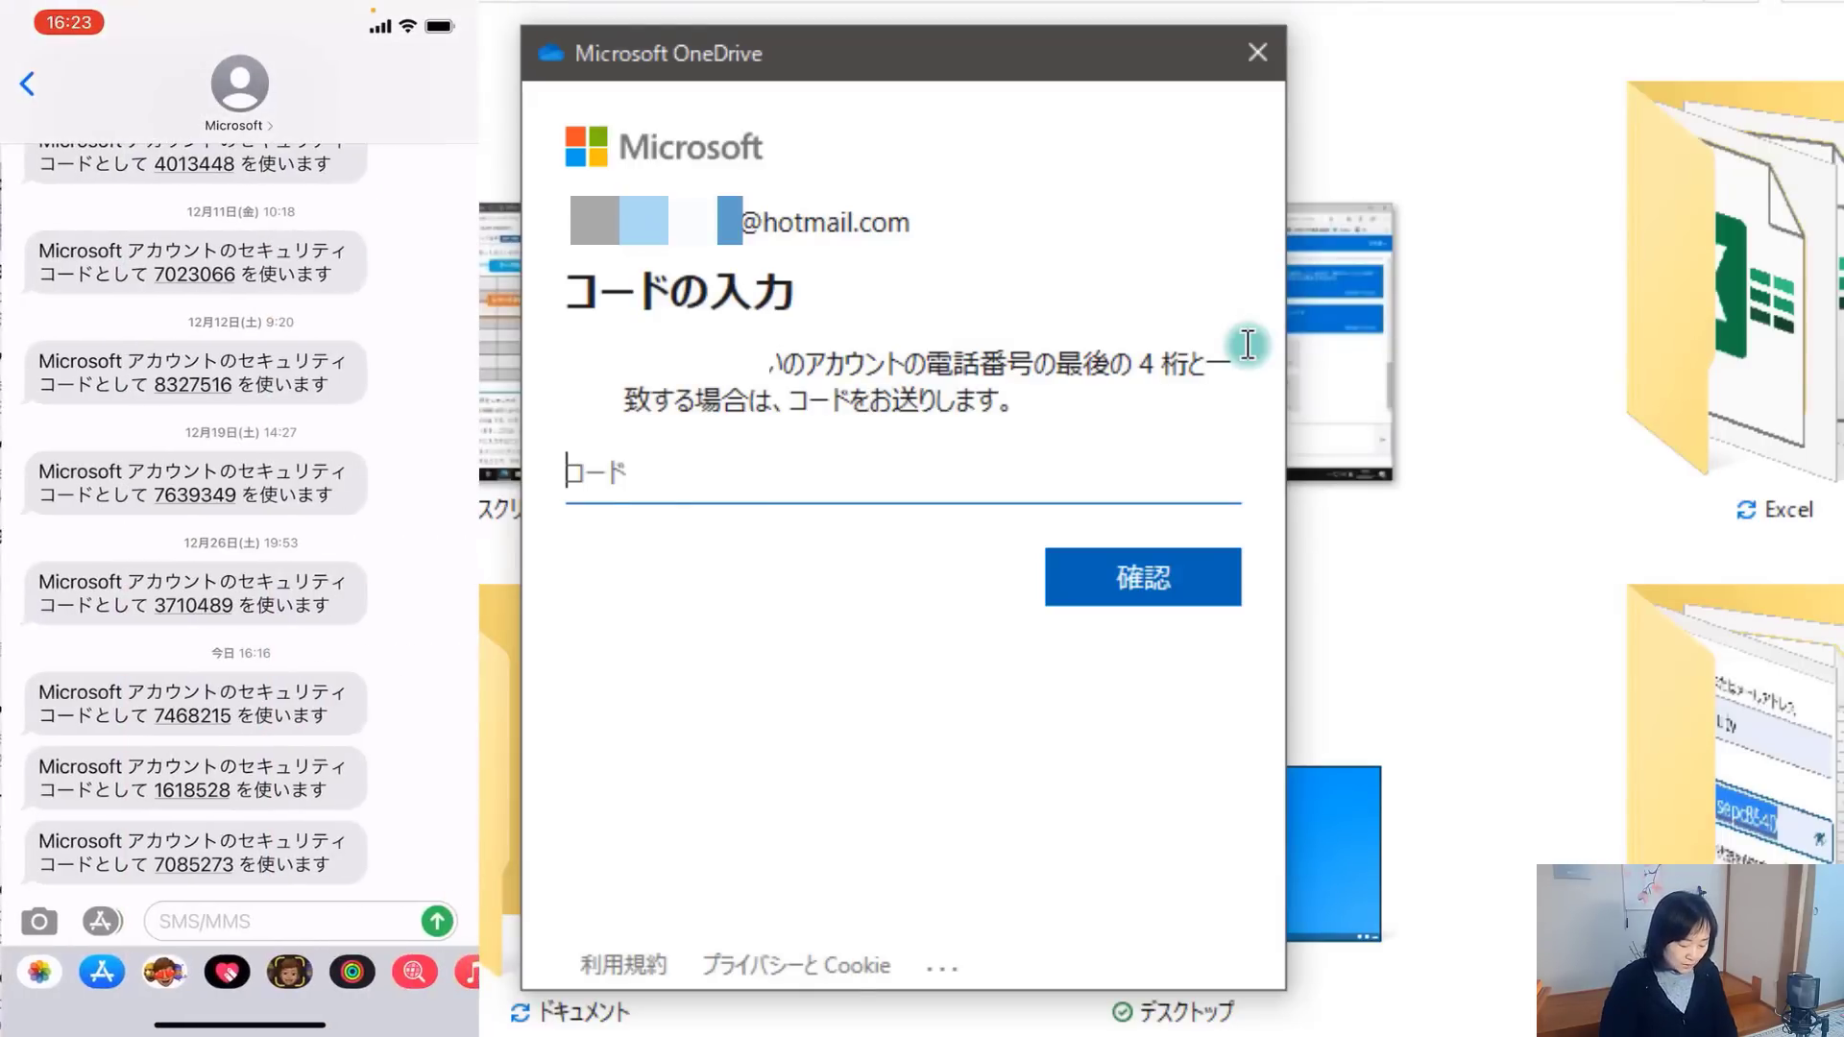
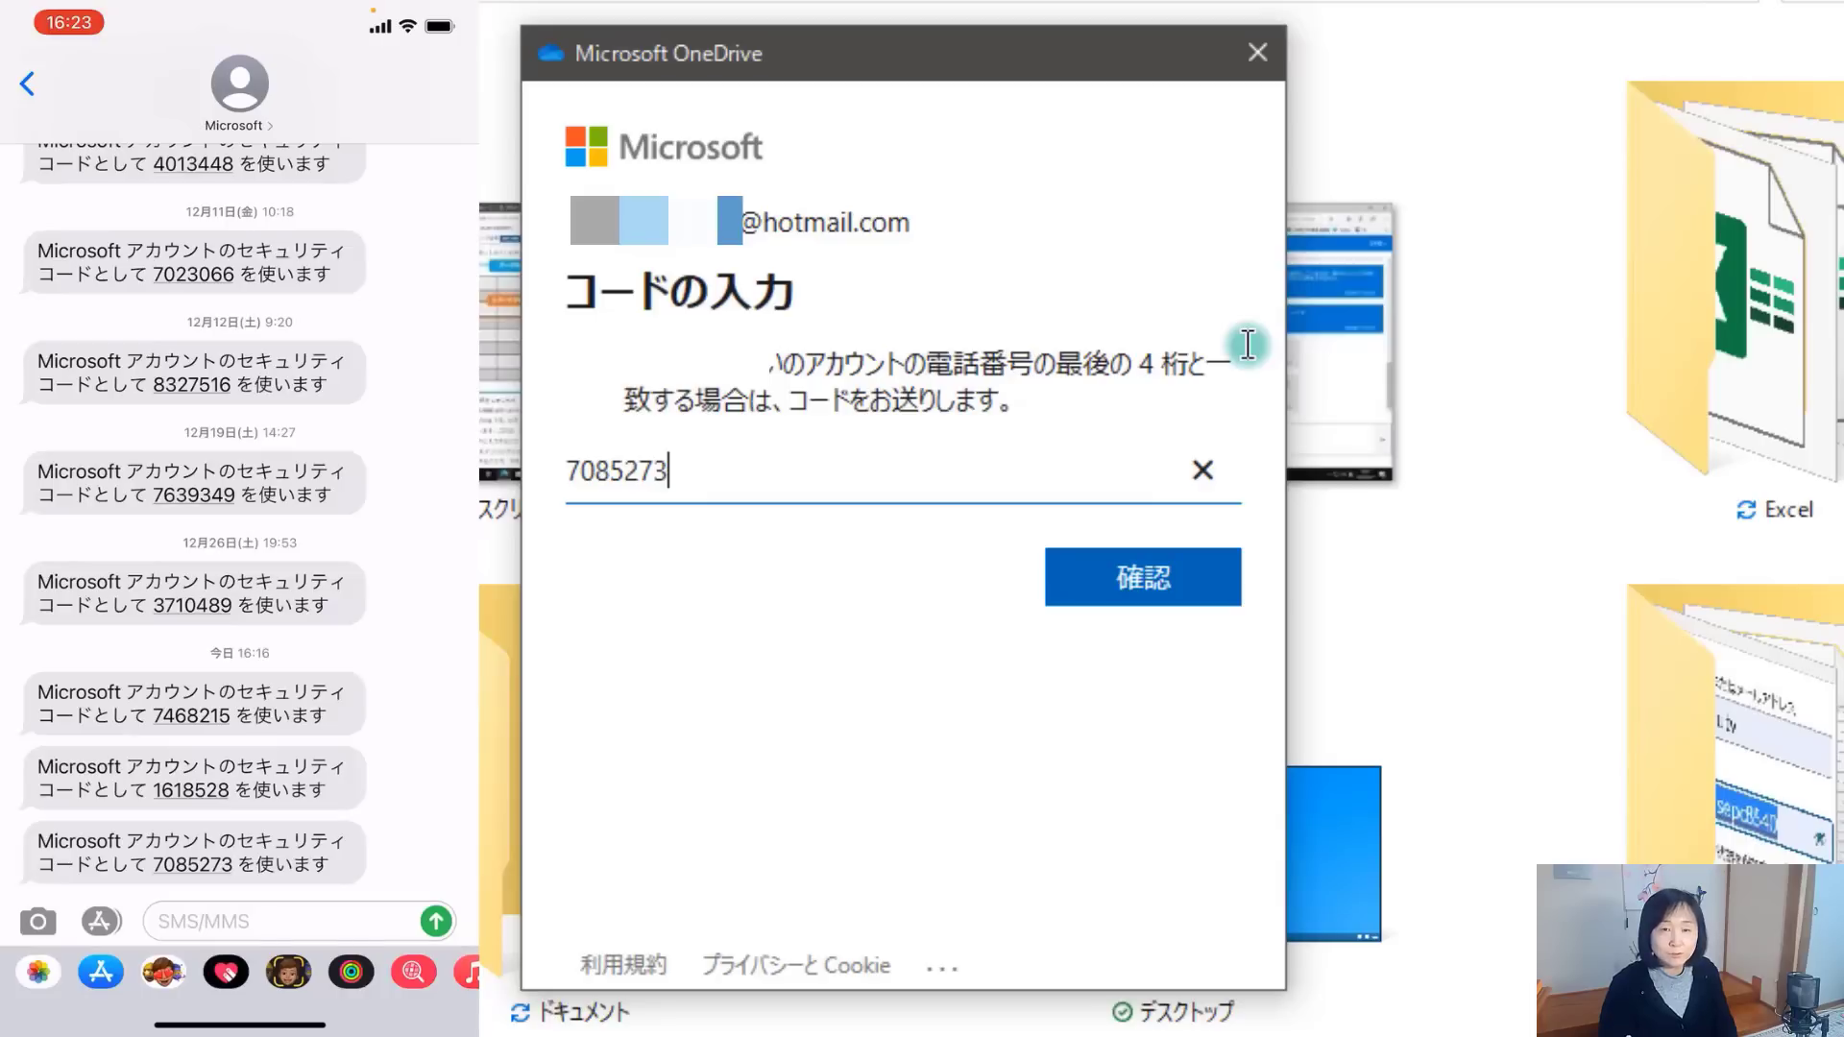
Submit the security code to unlock the vault and move its window aside to expose the desktop.
{"action": "left_click", "coordinate": [1149, 580]}
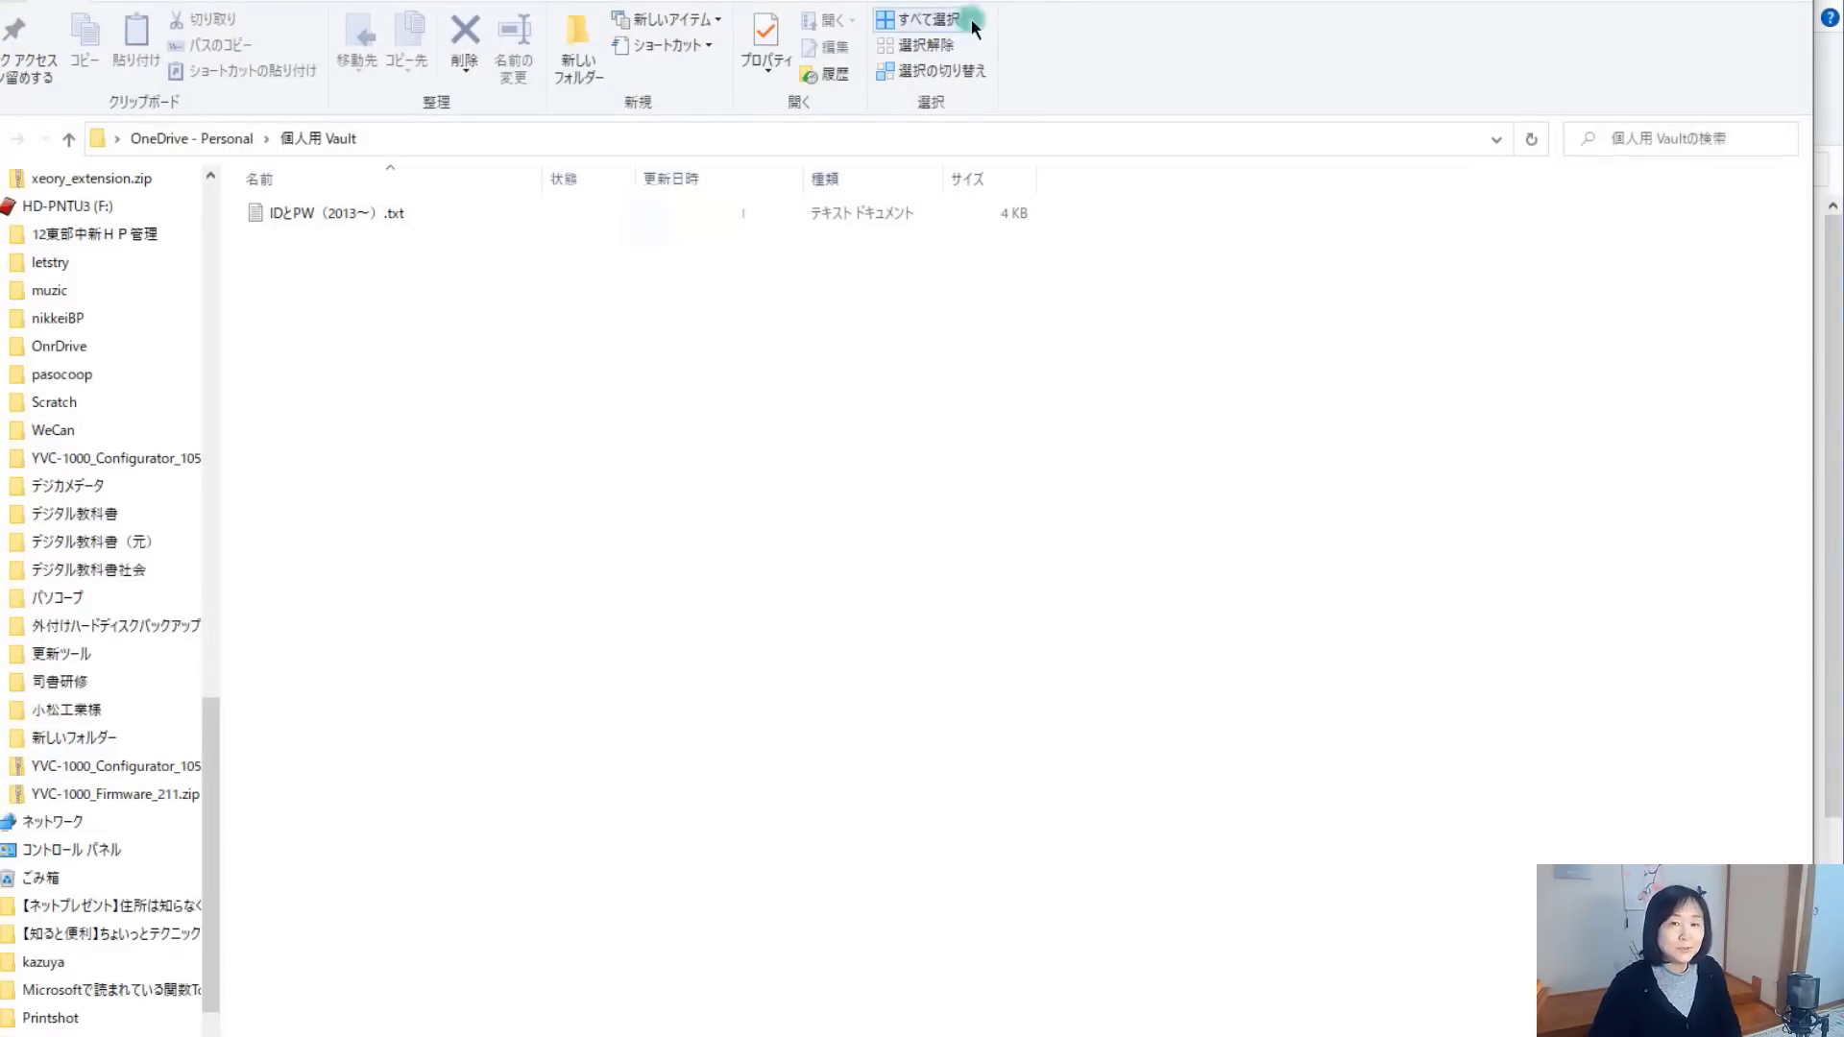
{"action": "left_click_drag", "start_coordinate": [1390, 3], "coordinate": [1078, 3]}
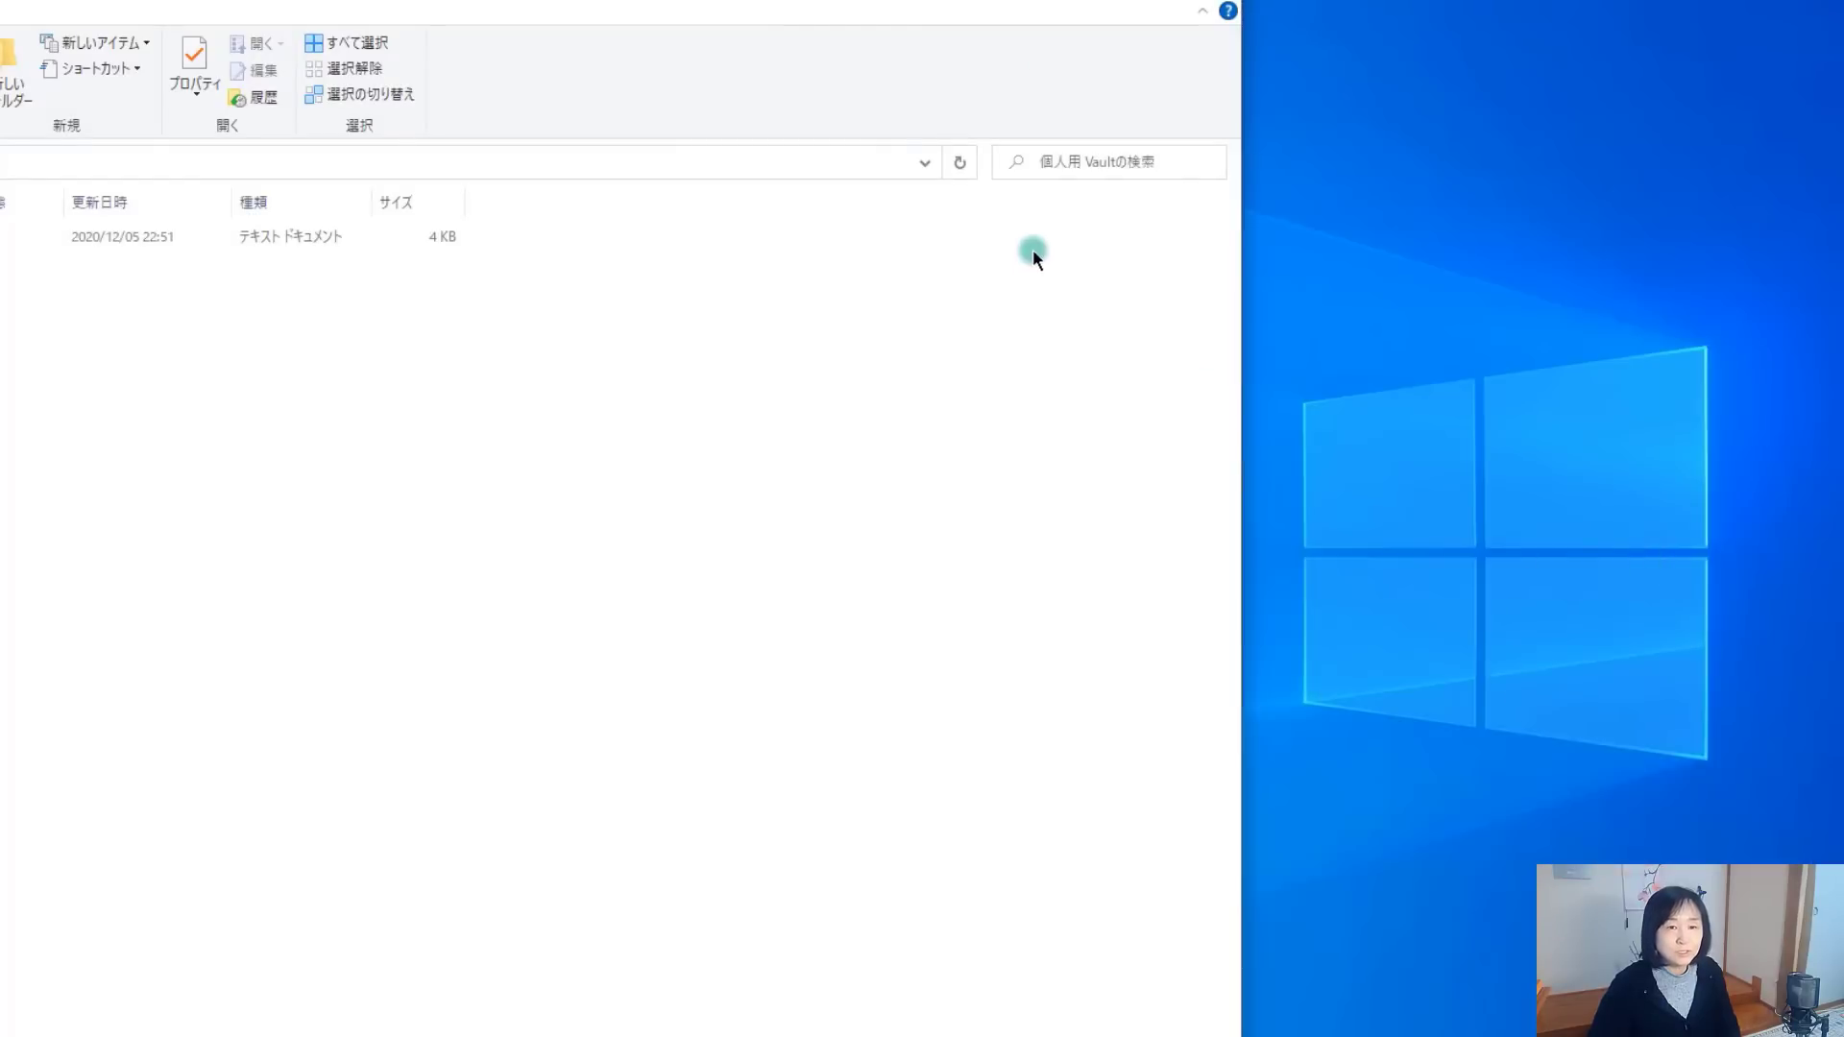
{"action": "mouse_move", "coordinate": [1050, 3]}
{"action": "left_mouse_down"}
{"action": "mouse_move", "coordinate": [1219, 466]}
{"action": "mouse_move", "coordinate": [1343, 440]}
{"action": "left_mouse_up"}
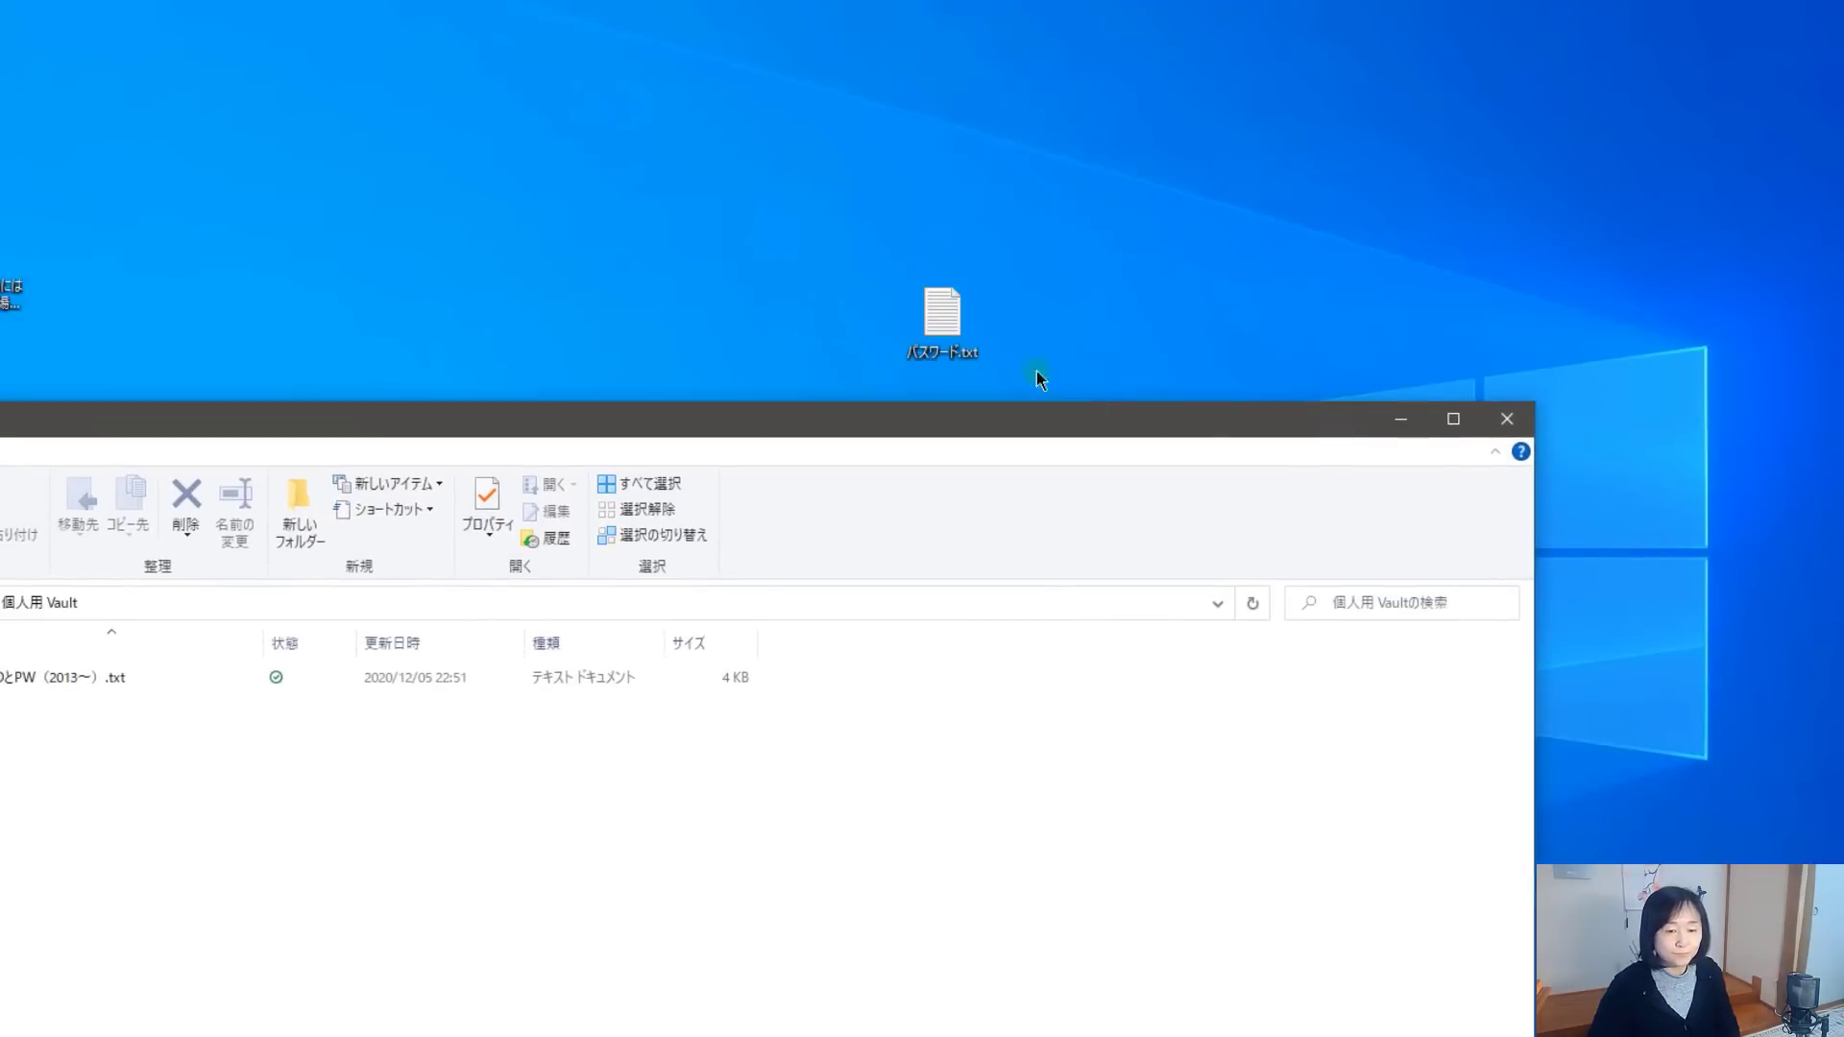
Drag パスワード.txt from the desktop into 個人用 Vault, then return to OneDrive - Personal.
{"action": "left_click", "coordinate": [945, 325]}
{"action": "left_click_drag", "start_coordinate": [946, 325], "coordinate": [1058, 818]}
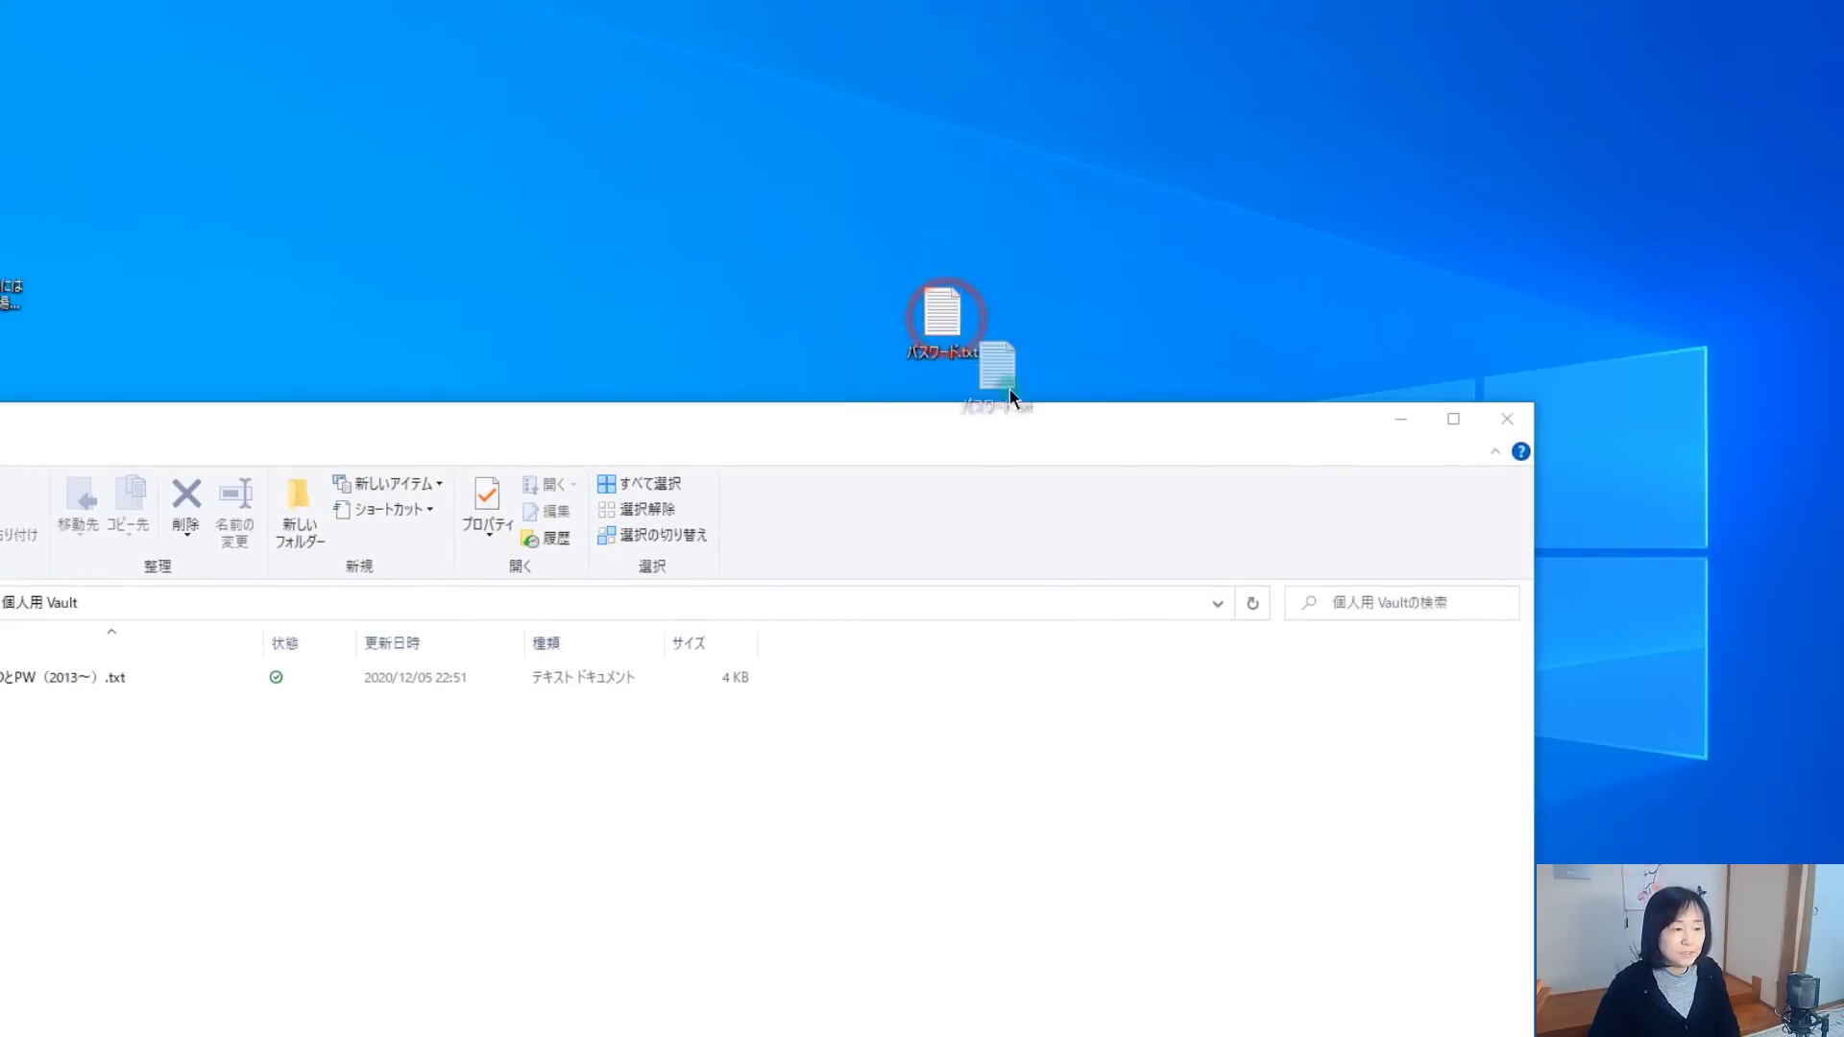
{"action": "left_click_drag", "start_coordinate": [995, 876], "coordinate": [993, 877]}
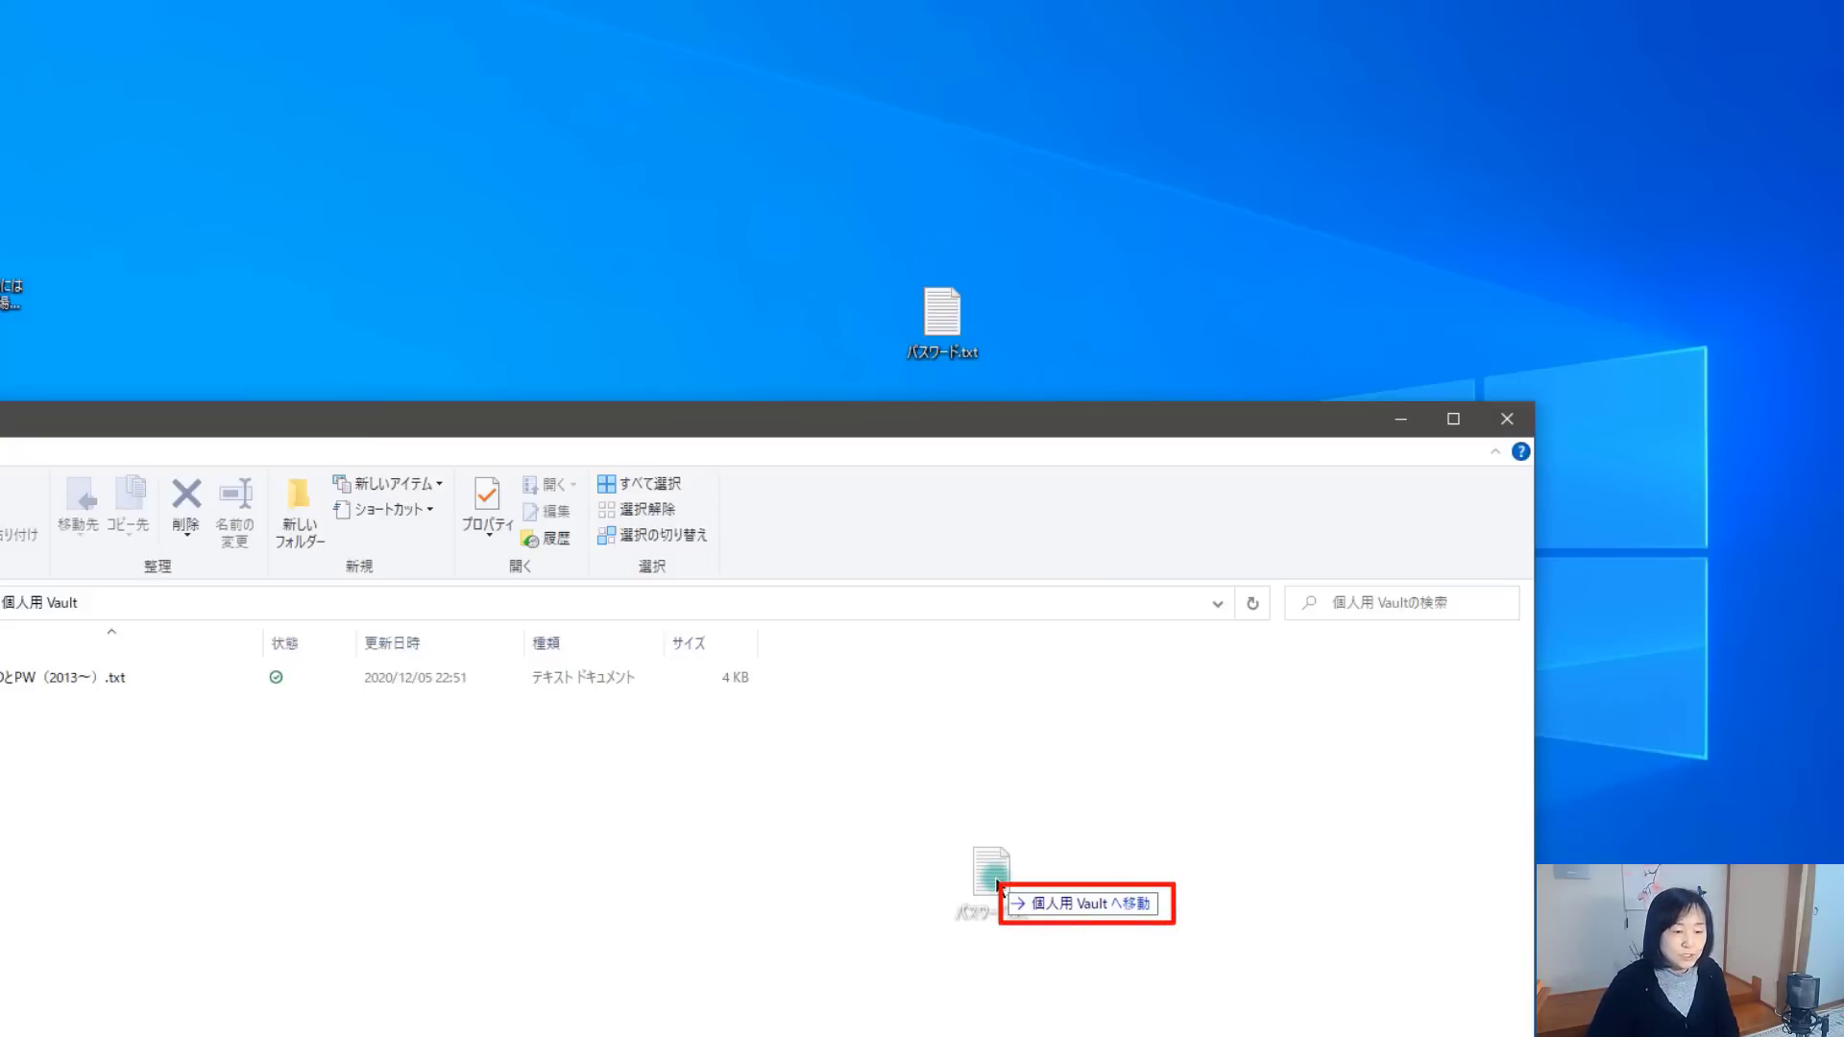
{"action": "left_click_drag", "start_coordinate": [996, 880], "coordinate": [993, 878]}
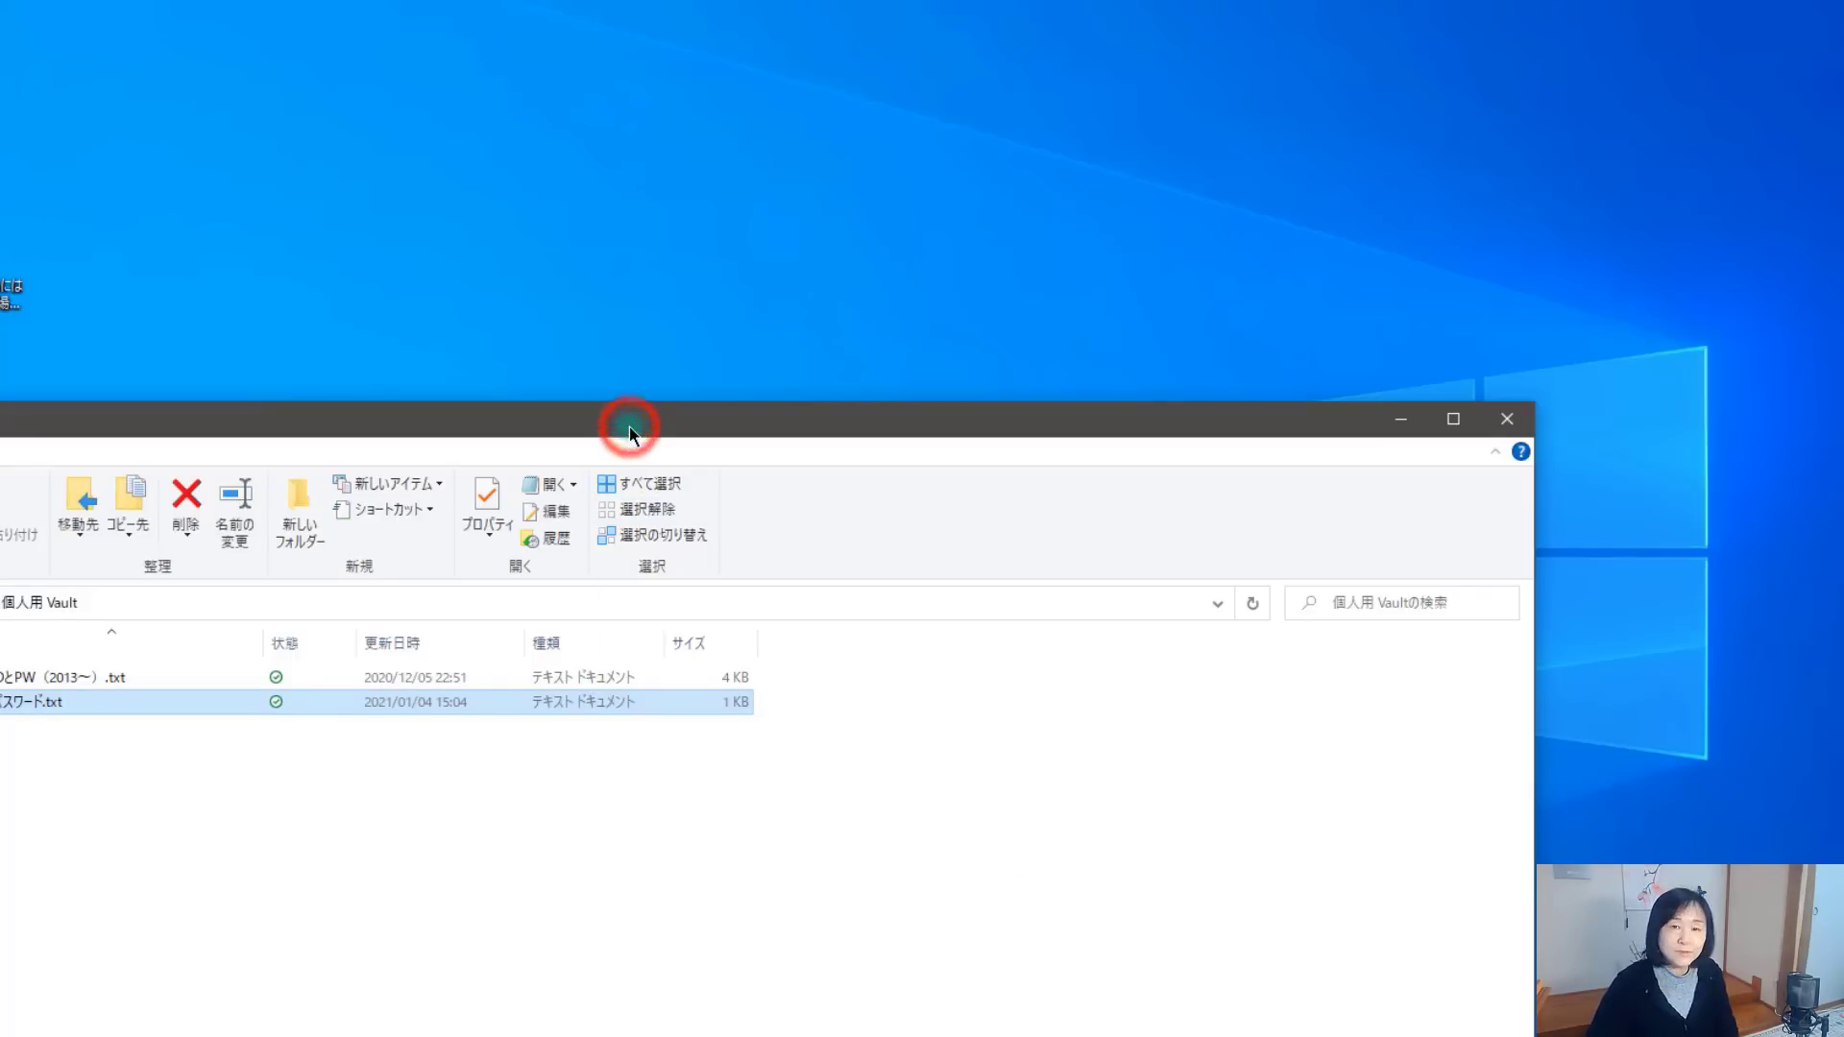
{"action": "left_click_drag", "start_coordinate": [630, 426], "coordinate": [1073, 2]}
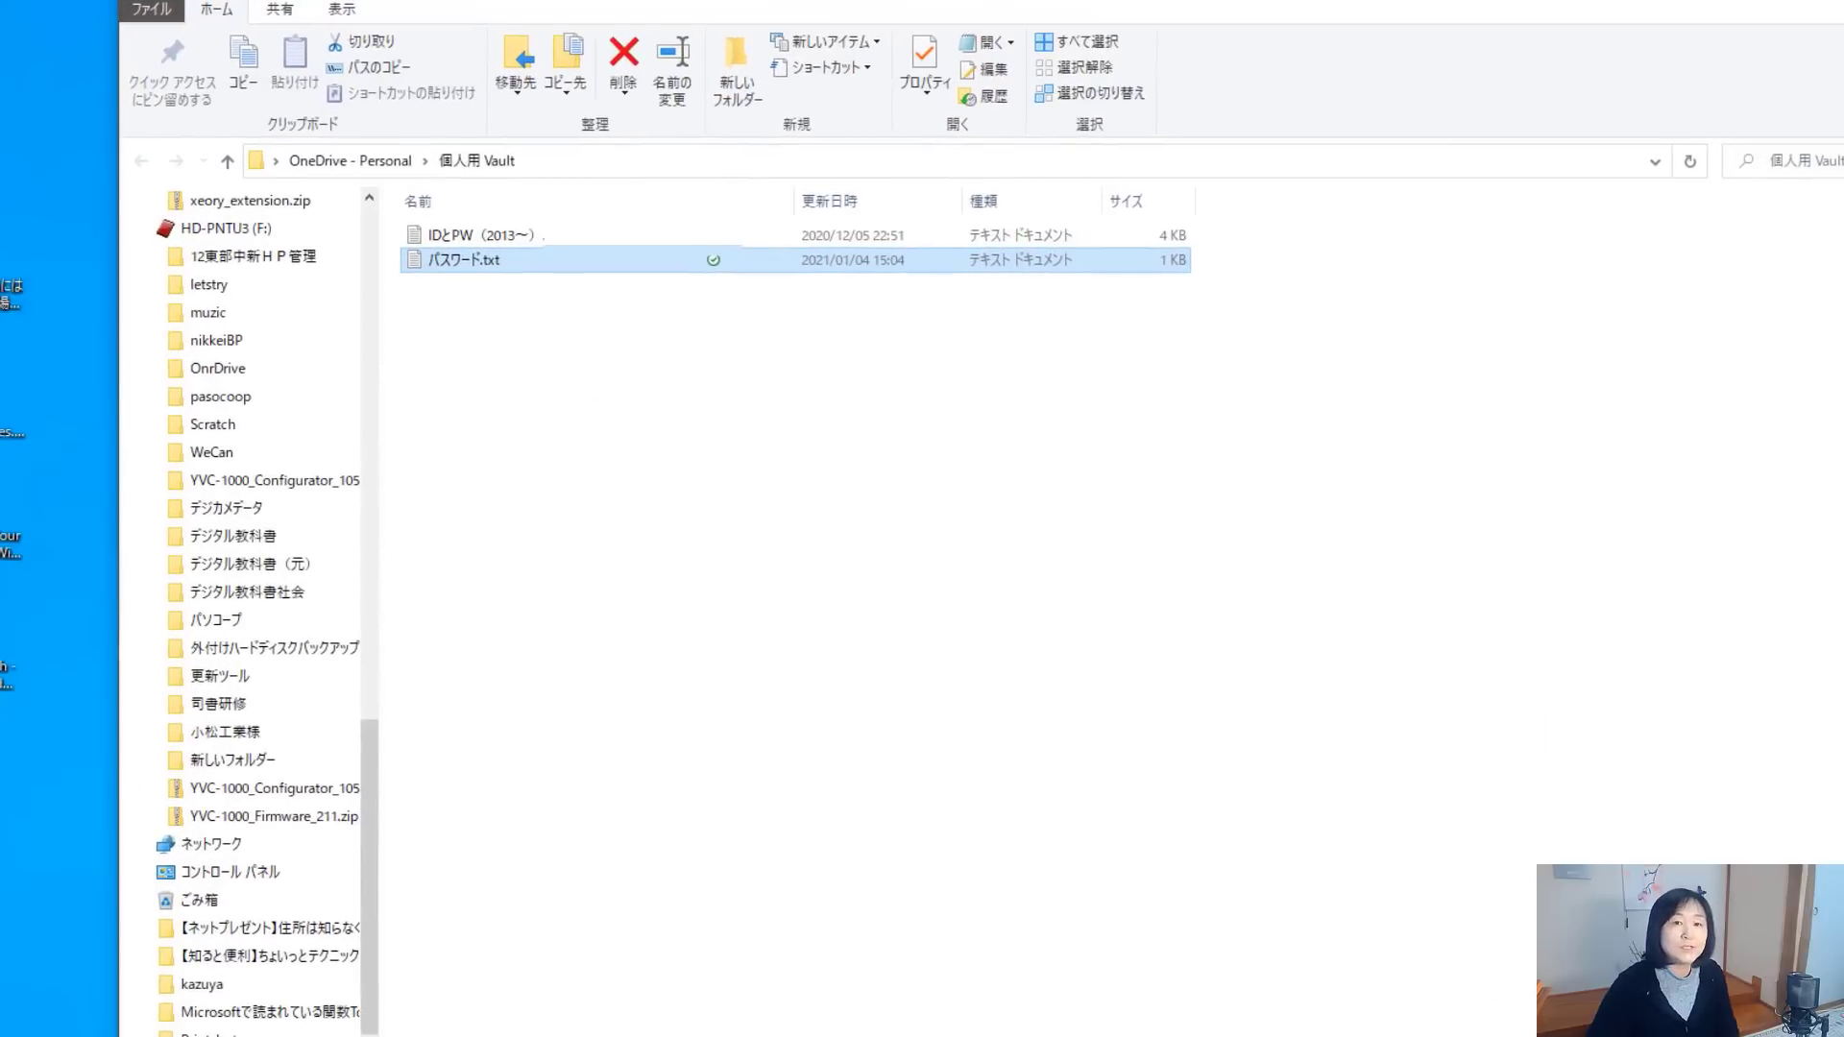
{"action": "left_click", "coordinate": [392, 160]}
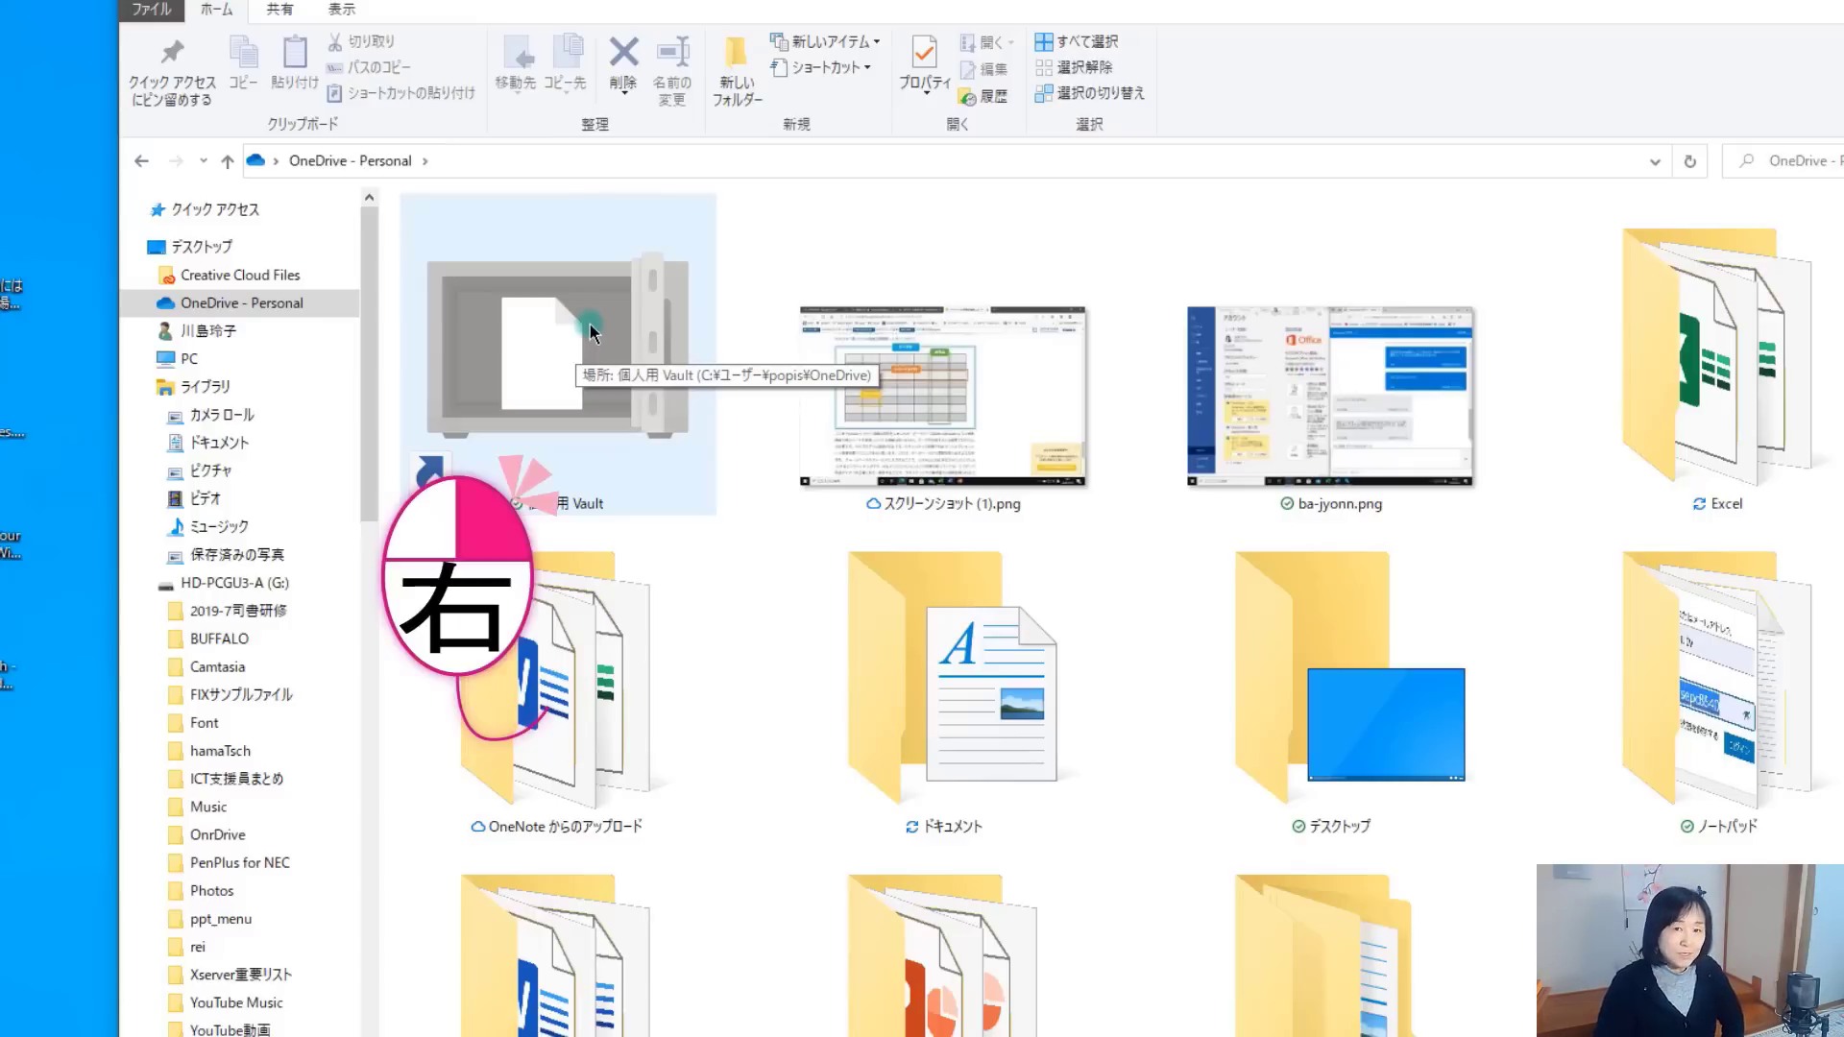
Choose 個人用 Vault のロック from the 個人用 Vault right-click menu.
{"action": "right_click", "coordinate": [590, 331]}
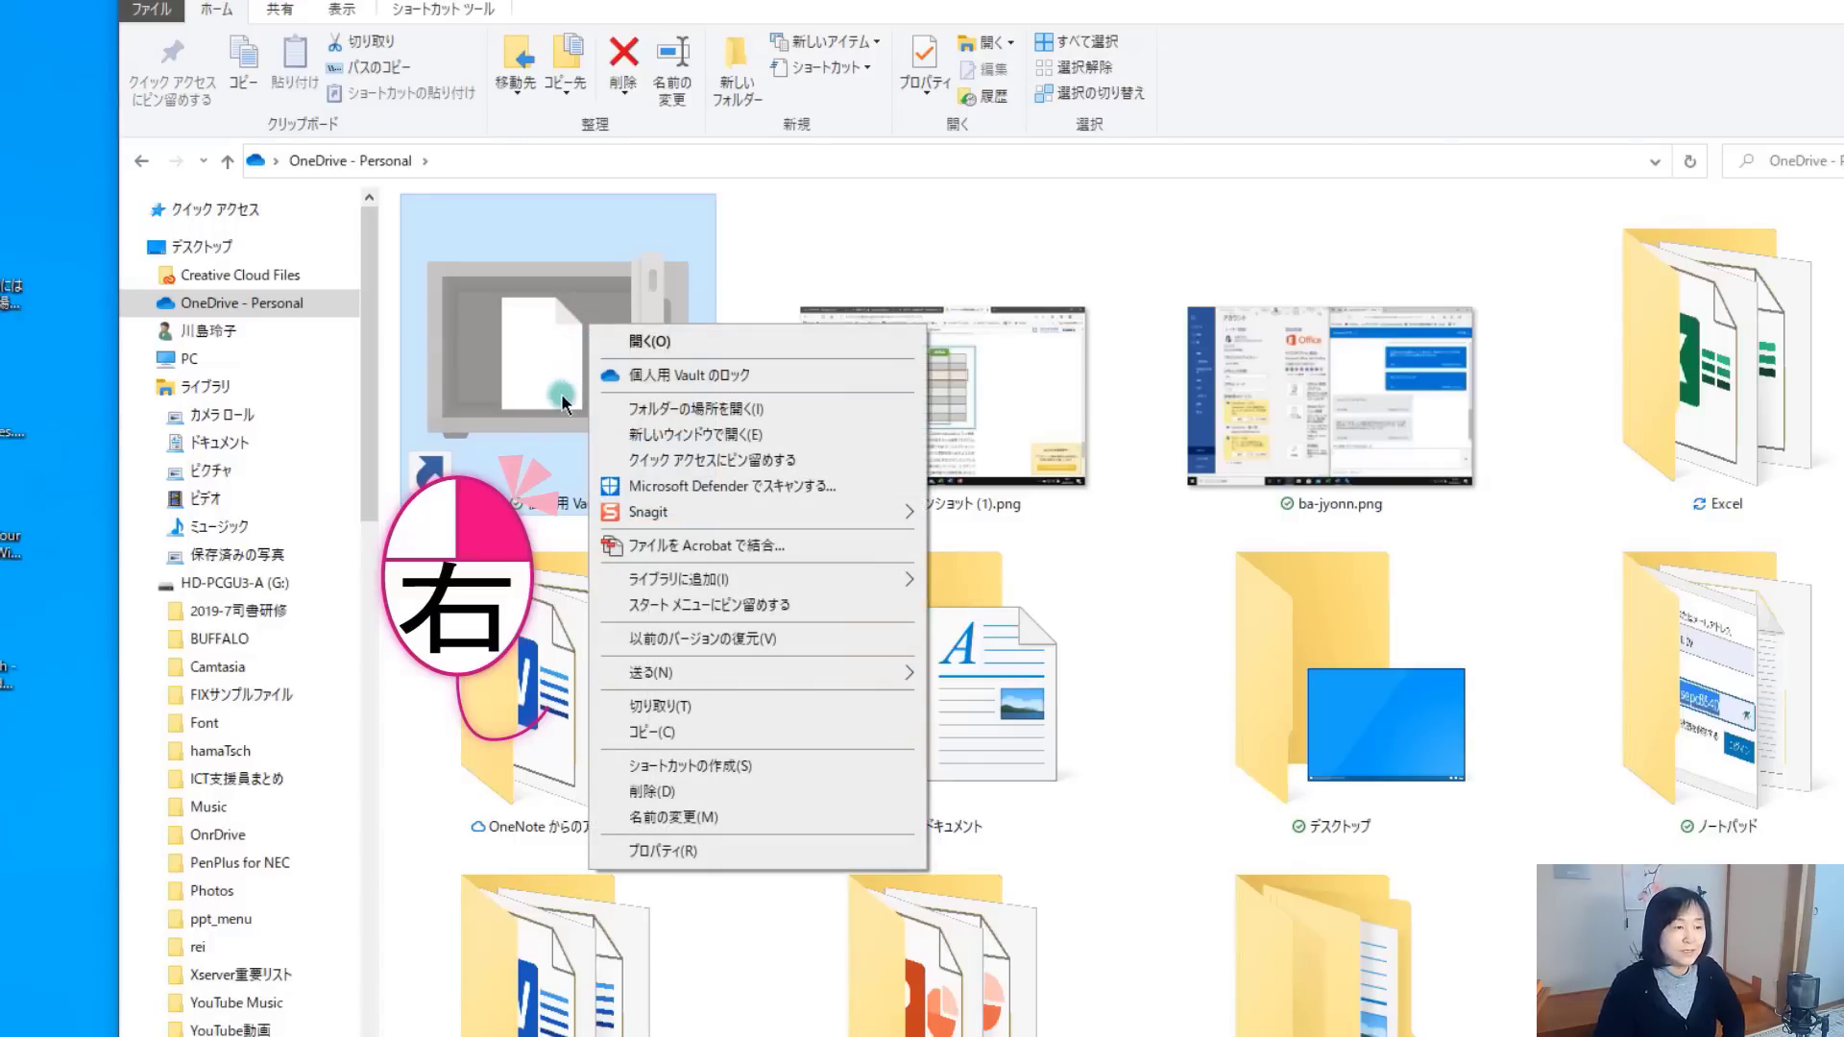
{"action": "left_click", "coordinate": [769, 374]}
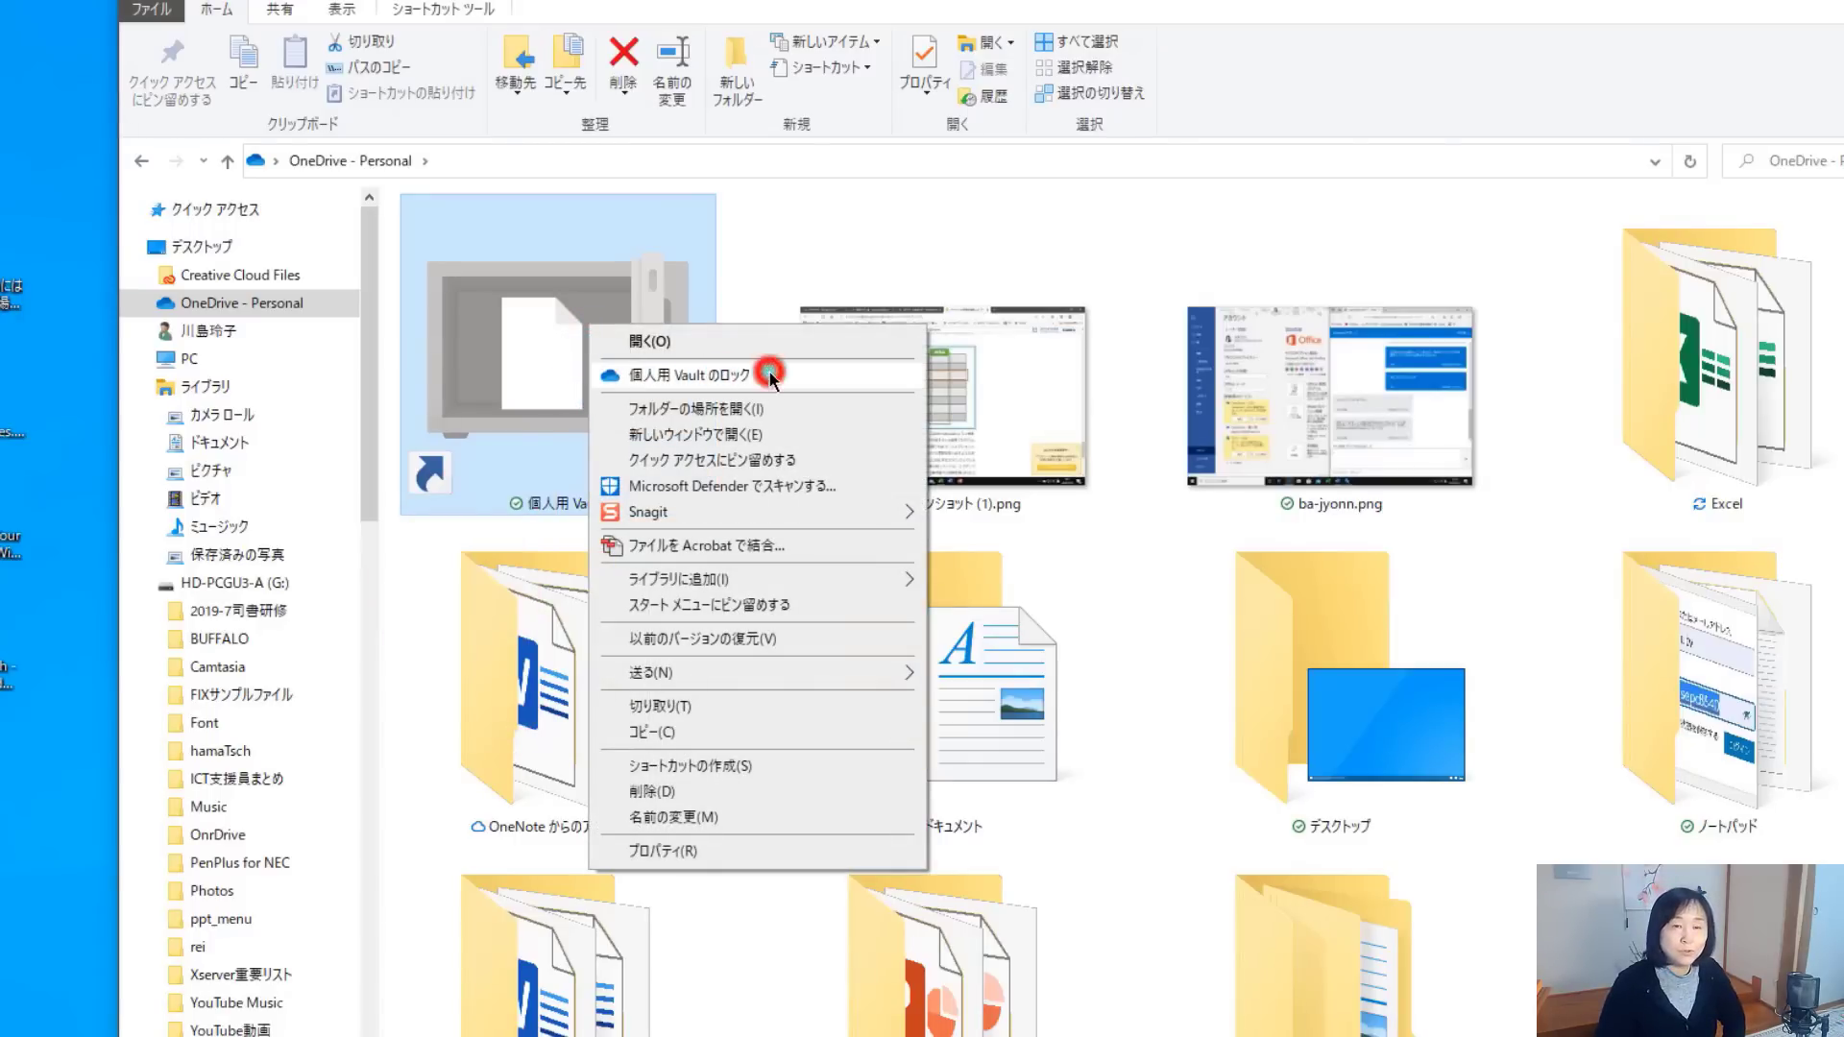